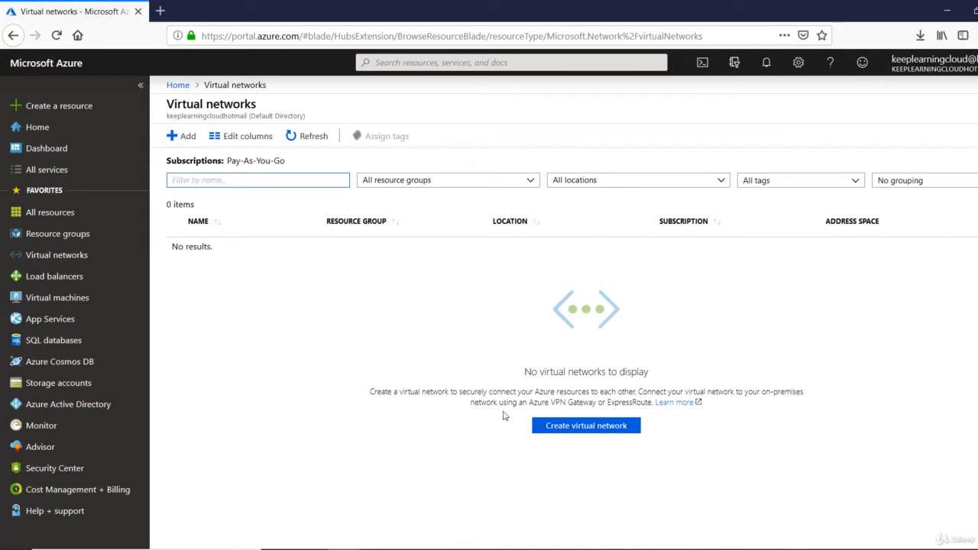
- Start a new virtual network and name it Vnet_Production
{"action": "left_click", "coordinate": [588, 434]}
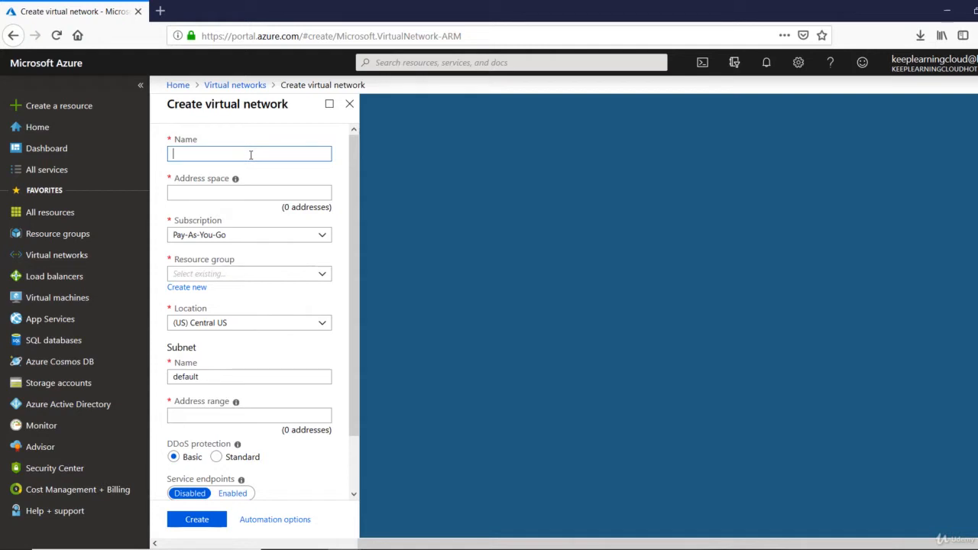
{"action": "type", "text": "Vnet_Production"}
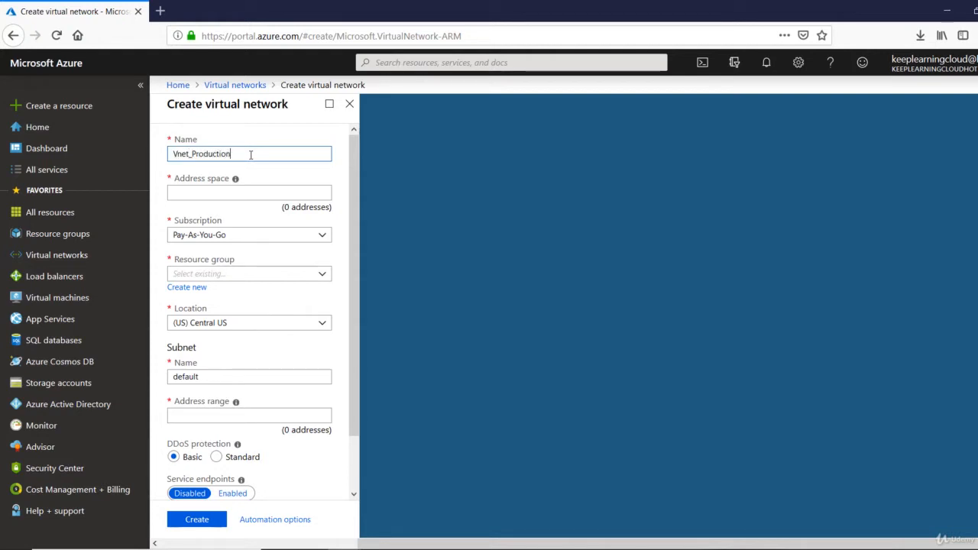
- Enter 192.168.0.0/16 as the network's address space
{"action": "left_click", "coordinate": [239, 194]}
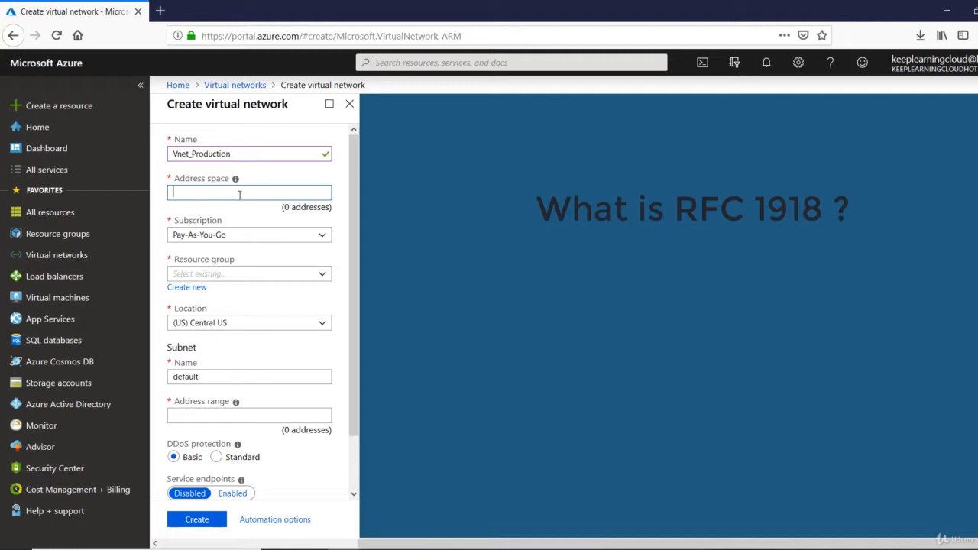
{"action": "type", "text": "192."}
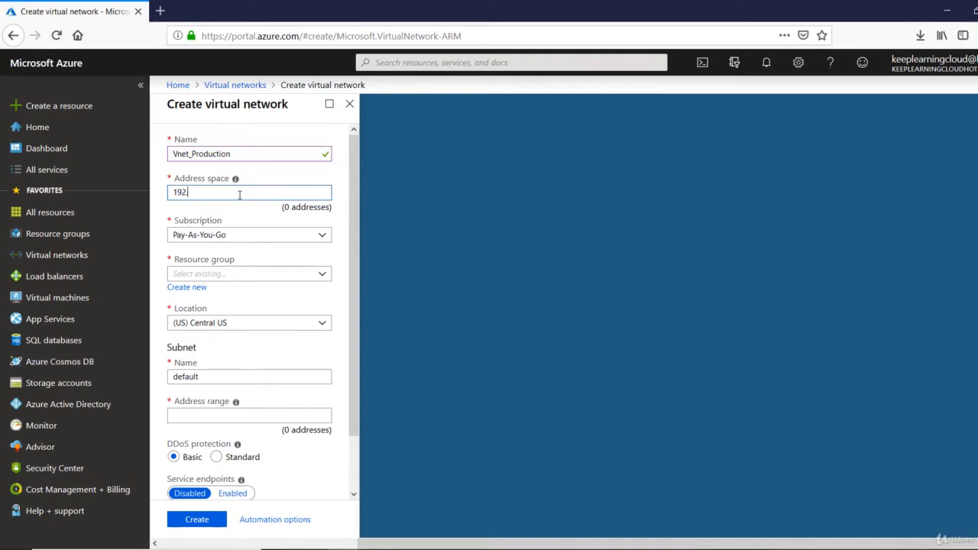
{"action": "type", "text": "168.0.0/16"}
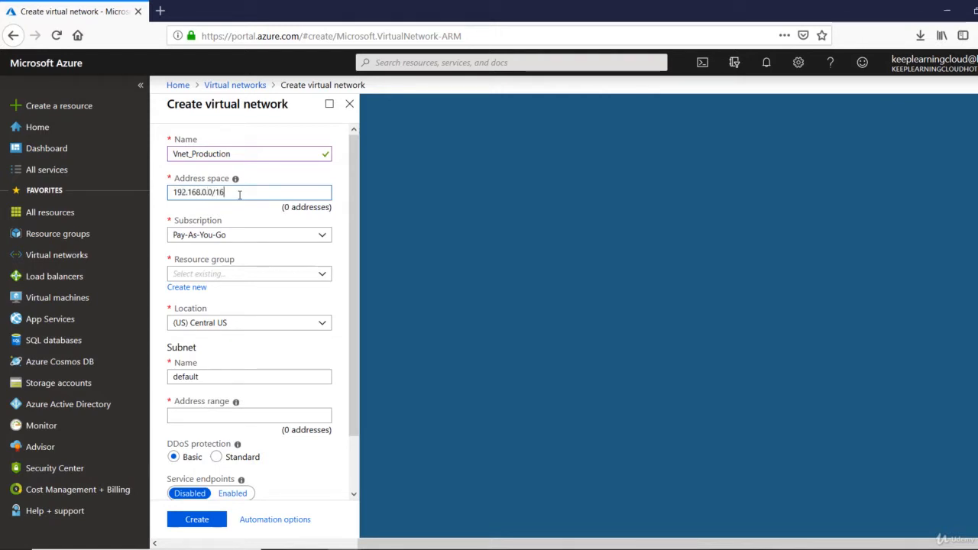
{"action": "key", "text": "Tab"}
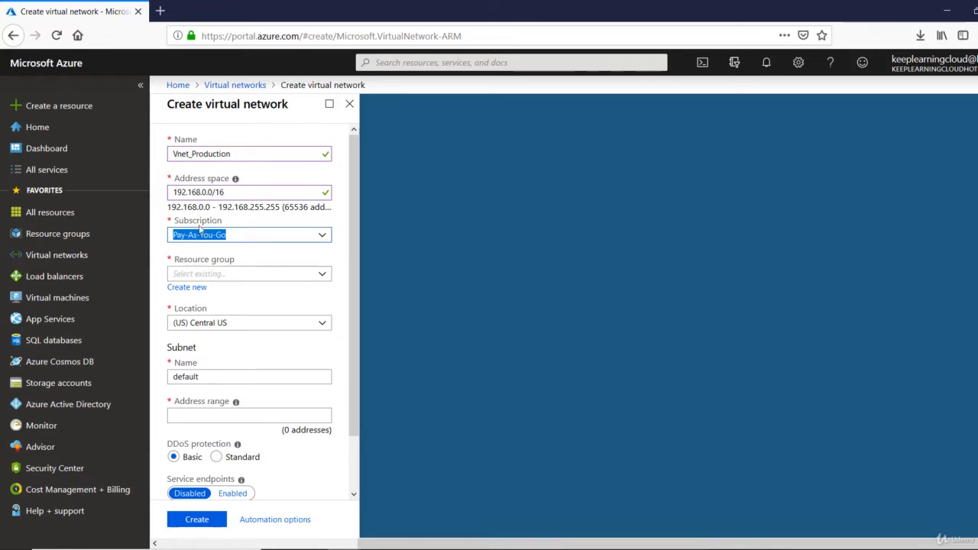
- Keep the Pay-As-You-Go subscription and create a new resource group named Payroll
{"action": "left_click", "coordinate": [324, 238]}
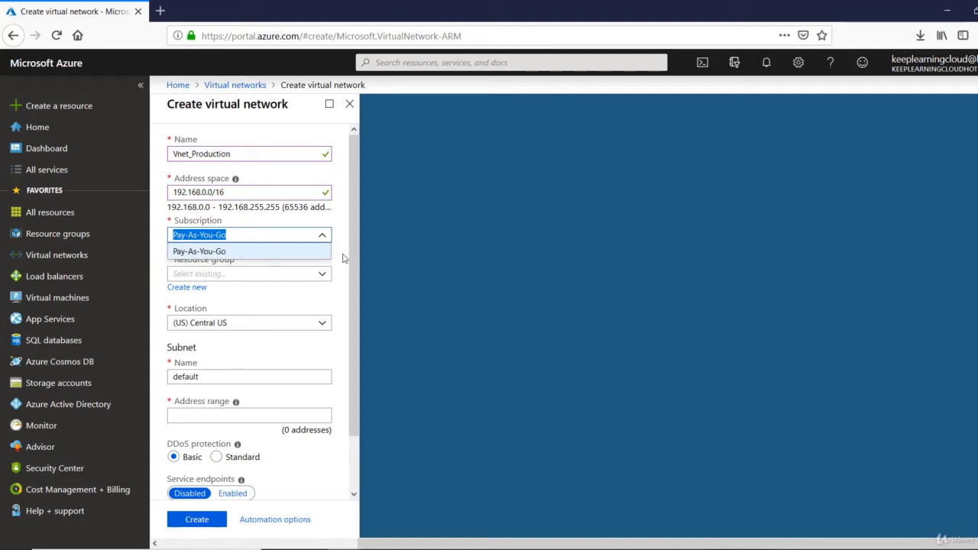
{"action": "left_click", "coordinate": [344, 258]}
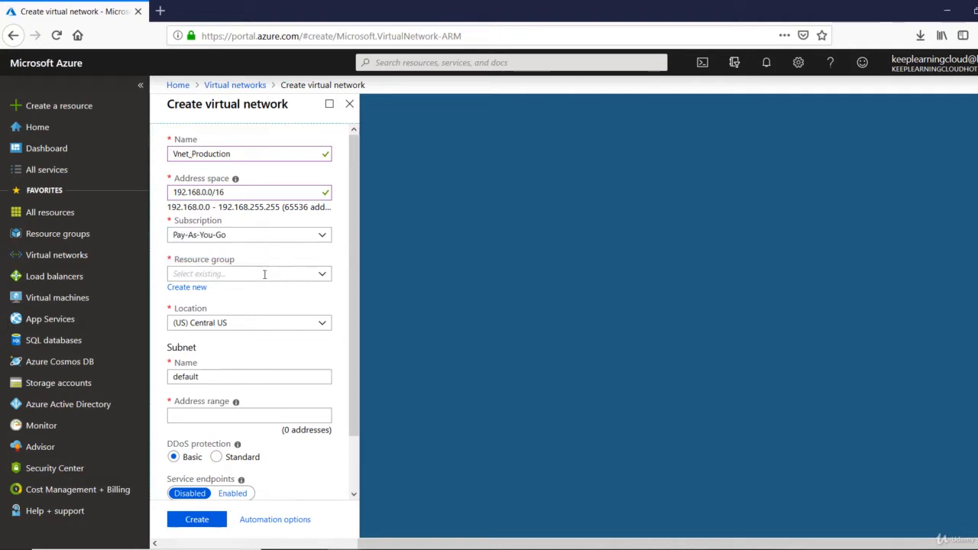
{"action": "left_click", "coordinate": [196, 289]}
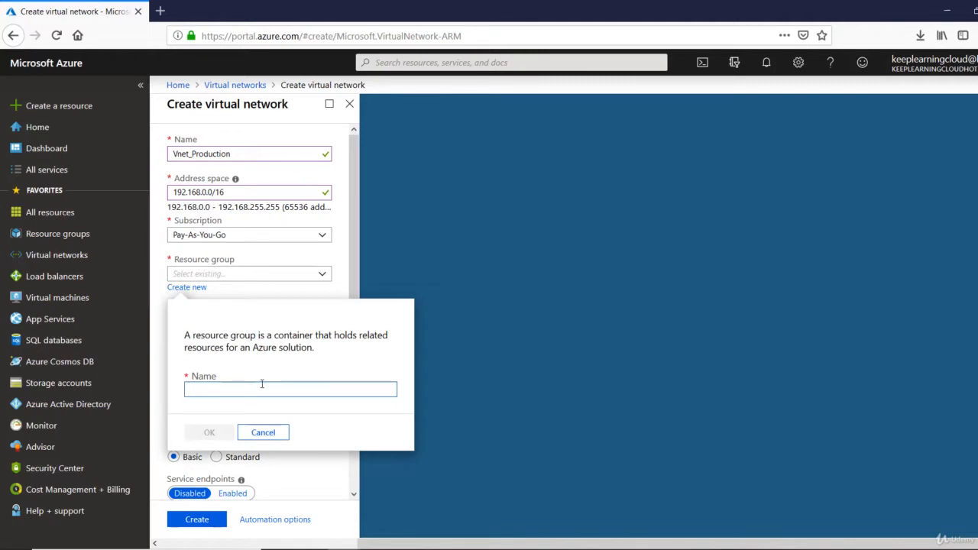
{"action": "type", "text": "Payroo"}
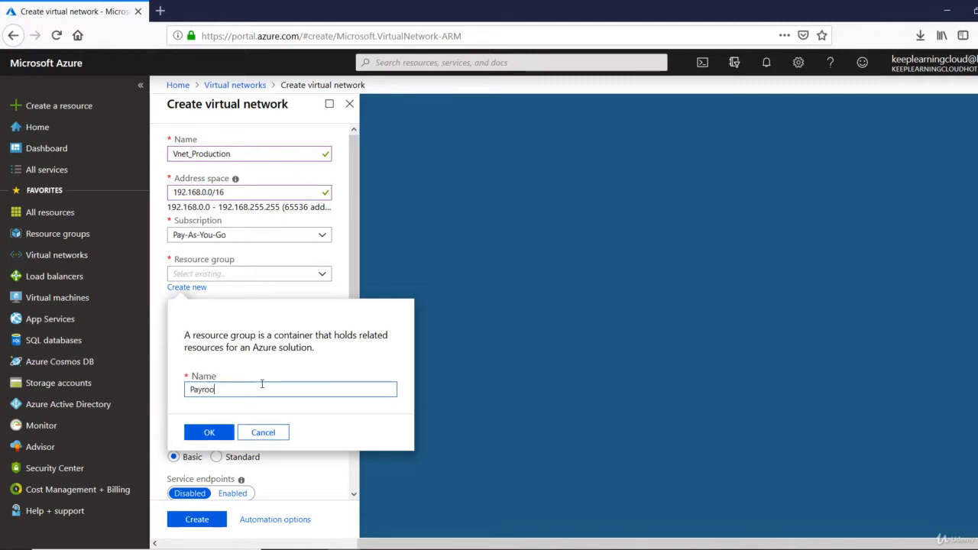
{"action": "key", "text": "BackSpace"}
{"action": "type", "text": "ll"}
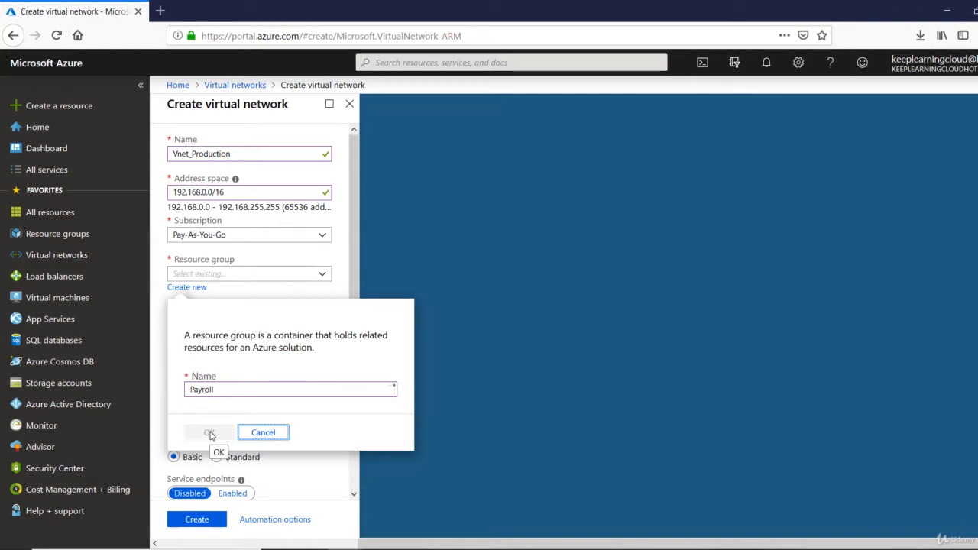
{"action": "left_click", "coordinate": [211, 434]}
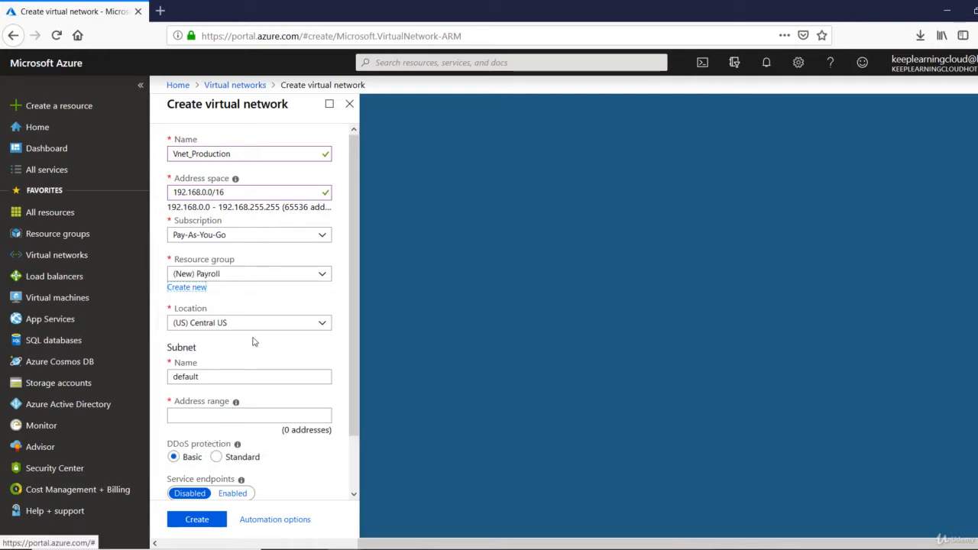
- Rename the default subnet to Subnet1 with address range 192.168.30.0/24
{"action": "double_click", "coordinate": [279, 380]}
{"action": "key", "text": "BackSpace"}
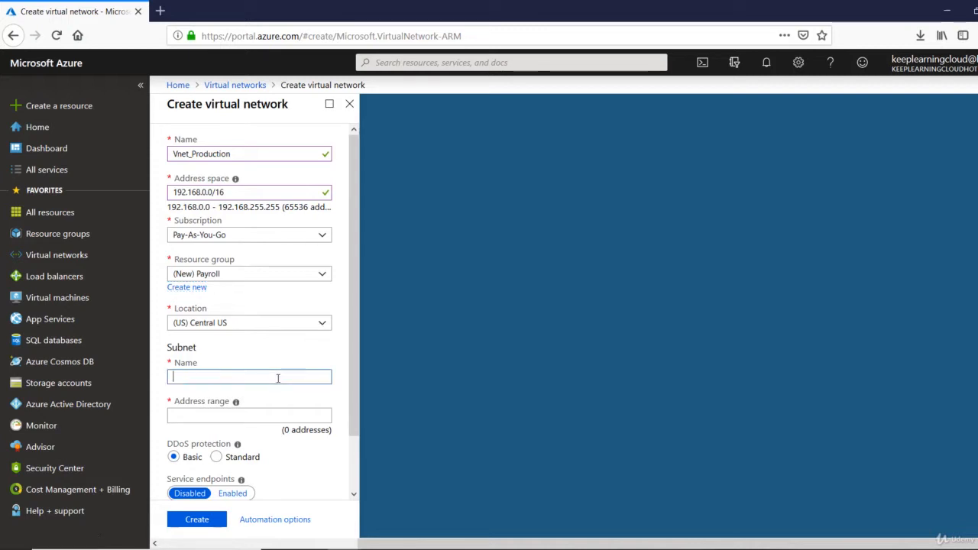
{"action": "type", "text": "Subnet1"}
{"action": "left_click", "coordinate": [278, 417]}
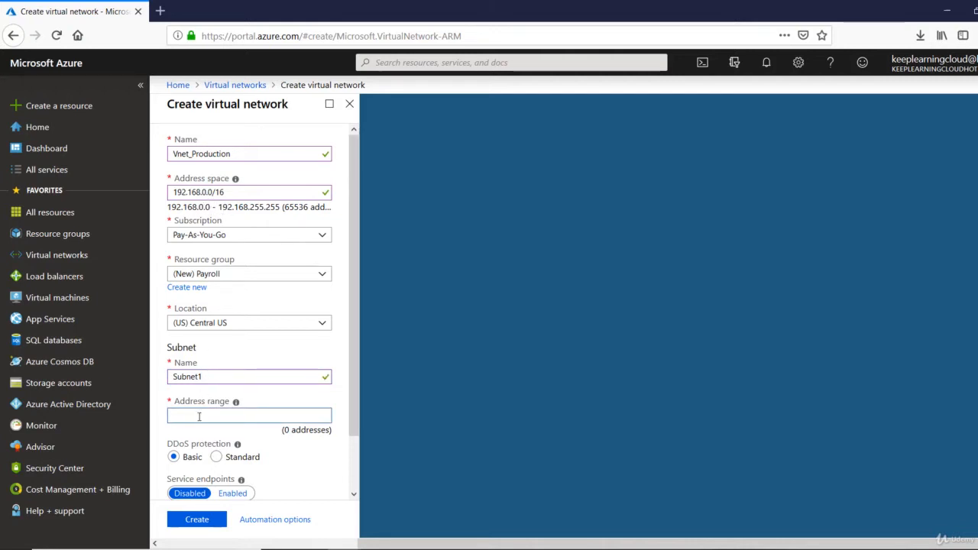
{"action": "type", "text": "192.168.30.0/24"}
{"action": "key", "text": "Tab"}
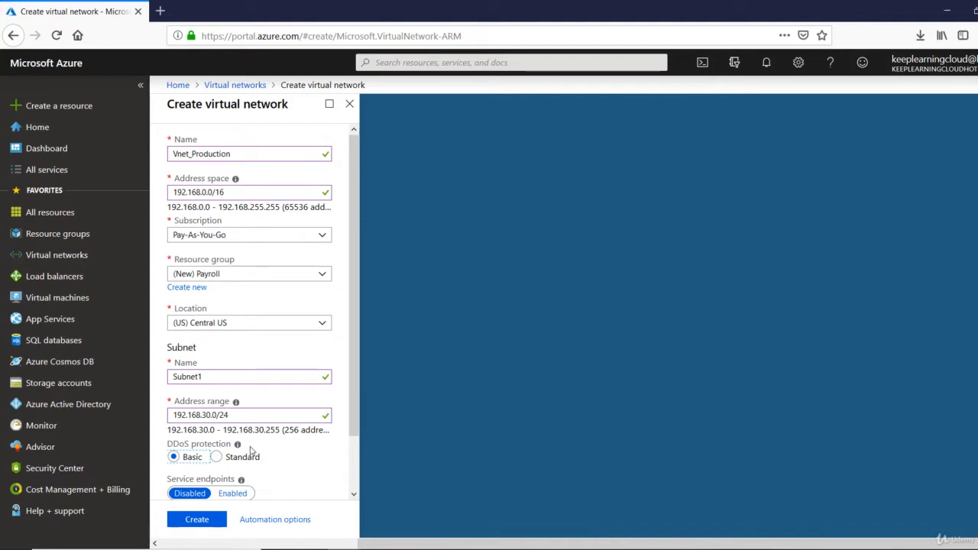
{"action": "scroll", "coordinate": [252, 447], "scroll_direction": "down", "scroll_amount": 2}
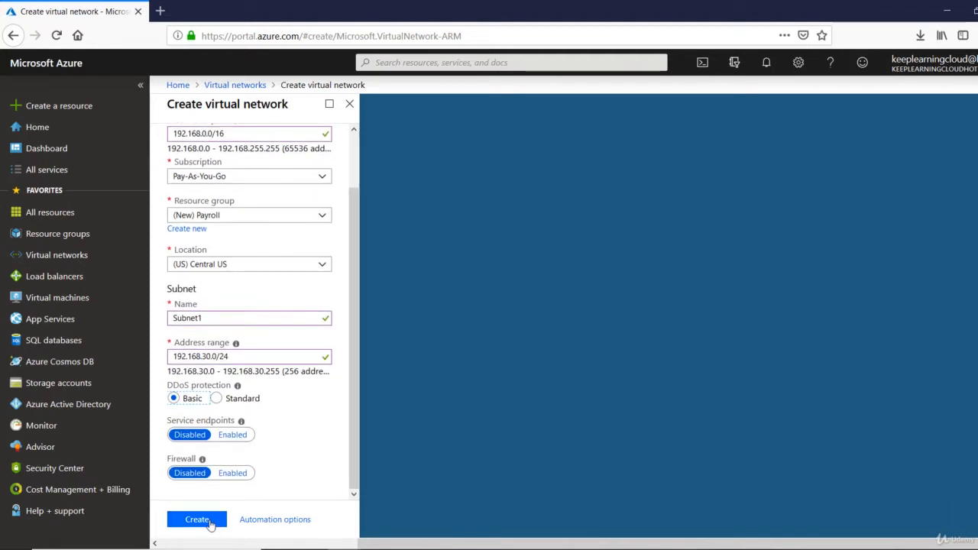
- Create Vnet_Production and view its Subnets page listing Subnet1 at 192.168.30.0/24
{"action": "left_click", "coordinate": [211, 522]}
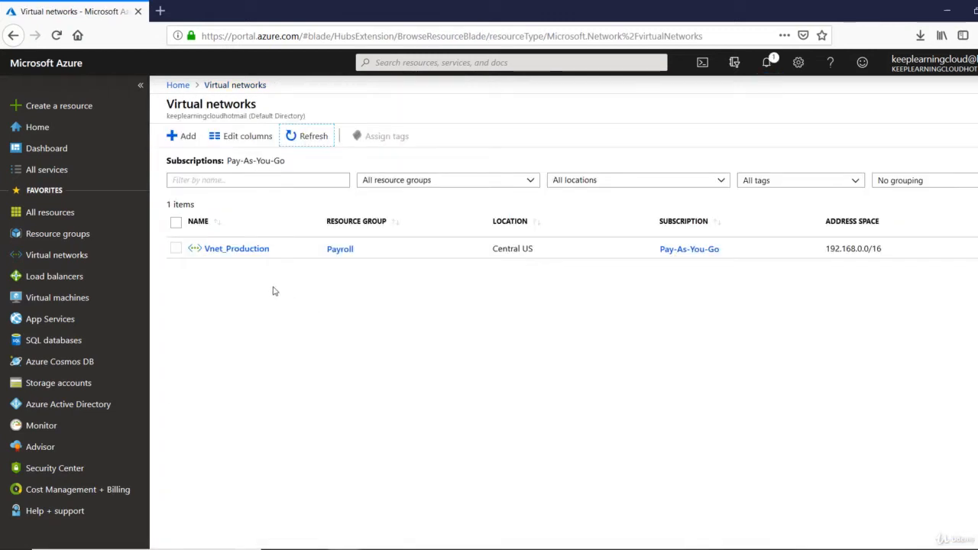
{"action": "left_click", "coordinate": [233, 249]}
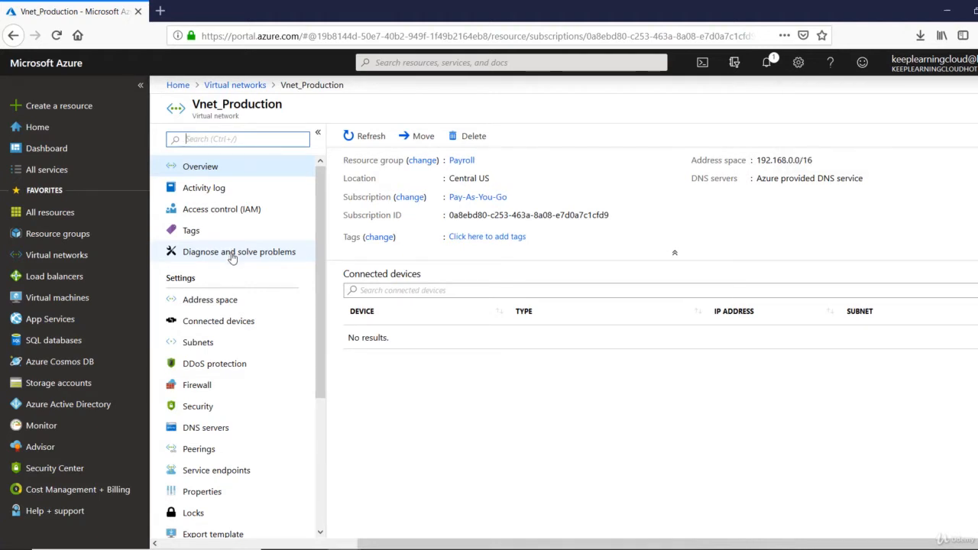
{"action": "left_click", "coordinate": [213, 351]}
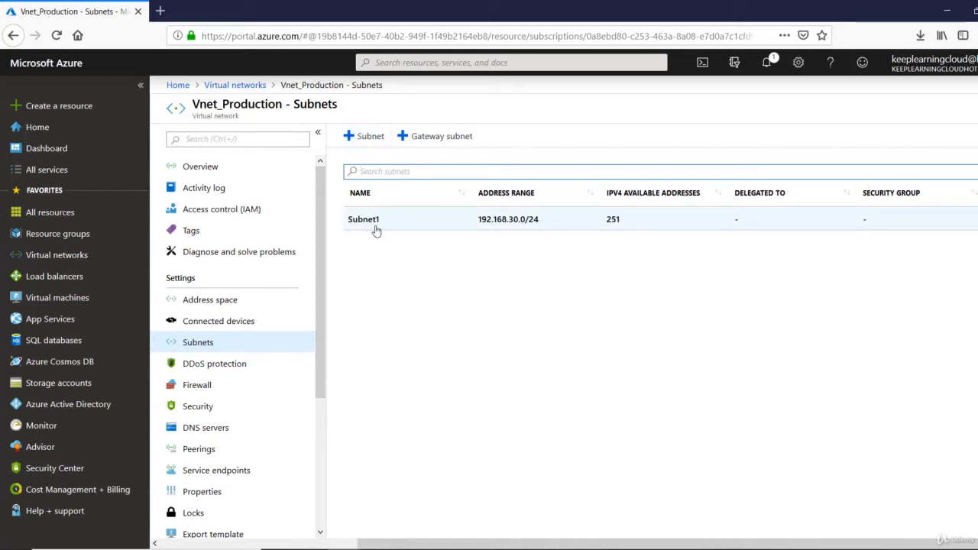
- Add Subnet2 with address range 192.168.40.0/24 to Vnet_Production
{"action": "left_click", "coordinate": [354, 144]}
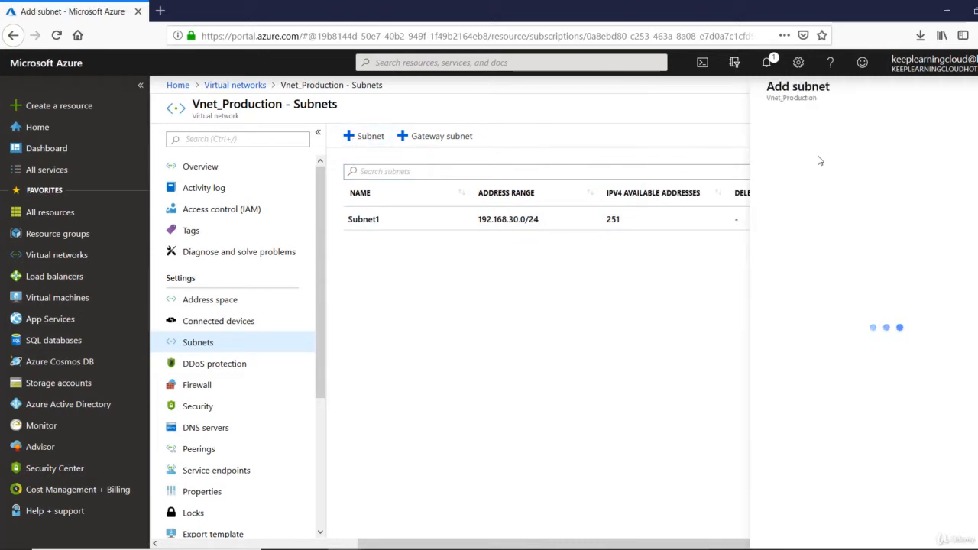
{"action": "left_click", "coordinate": [816, 135]}
{"action": "type", "text": "Sub"}
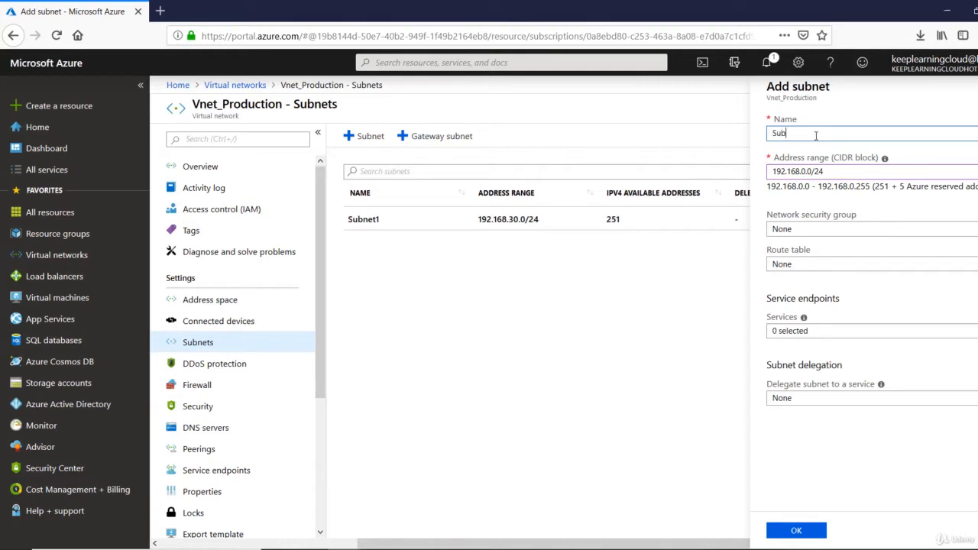
{"action": "type", "text": "e"}
{"action": "type", "text": "et"}
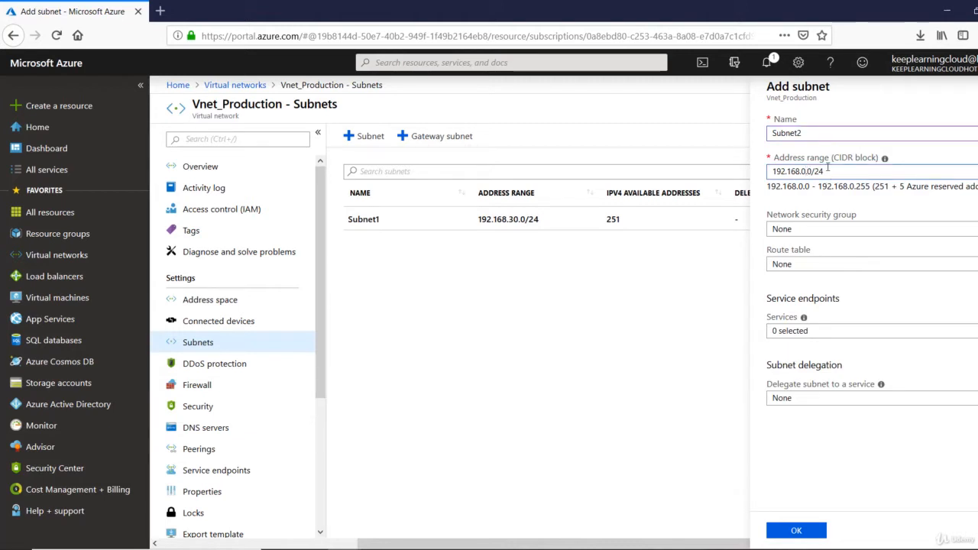
{"action": "type", "text": "4"}
{"action": "key", "text": "Tab"}
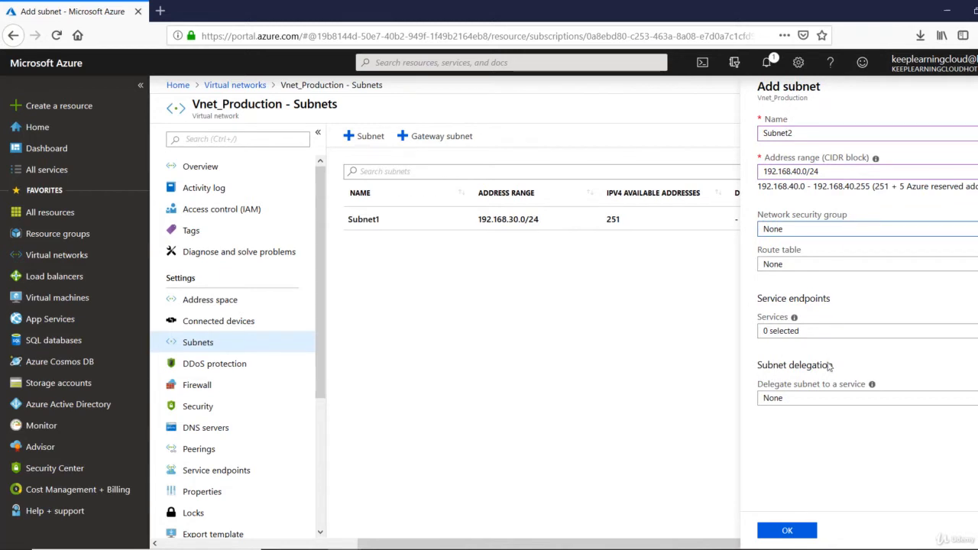
{"action": "left_click", "coordinate": [786, 531]}
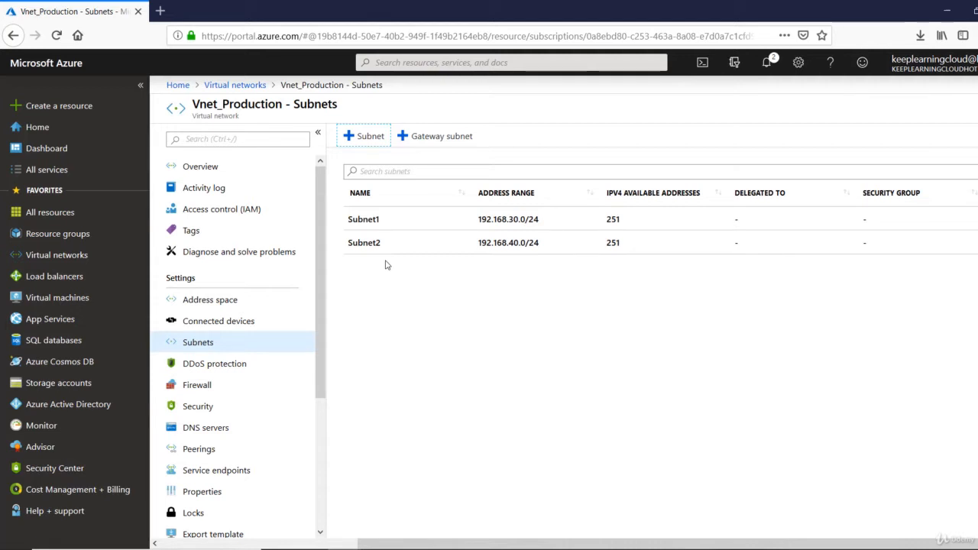
{"action": "left_click_drag", "start_coordinate": [191, 104], "coordinate": [284, 111]}
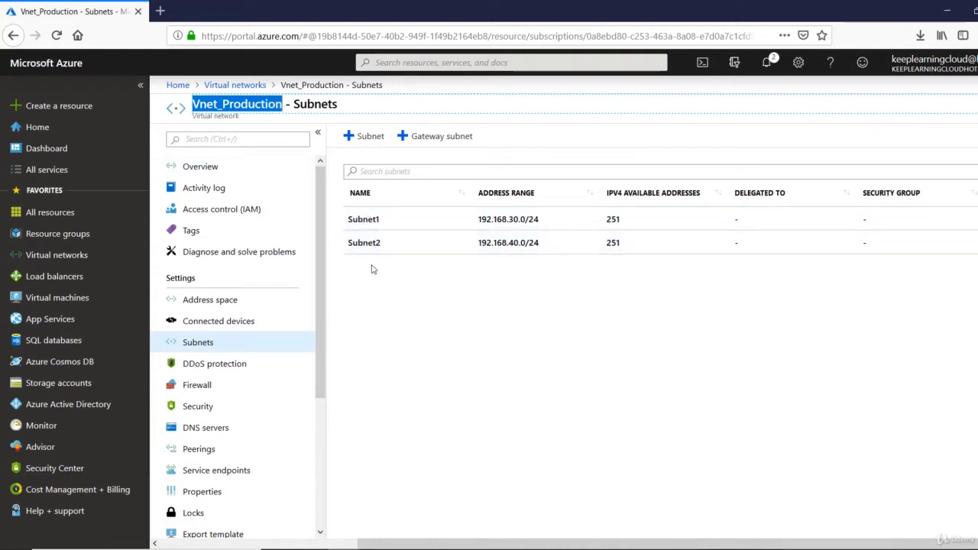
{"action": "left_click", "coordinate": [406, 316]}
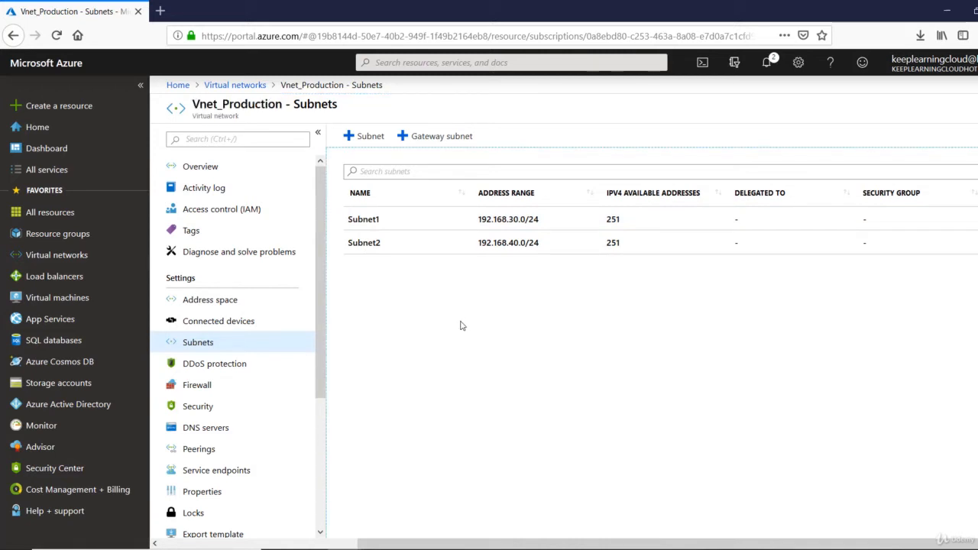
- Start a new virtual machine in the Payroll resource group
{"action": "left_click", "coordinate": [53, 305]}
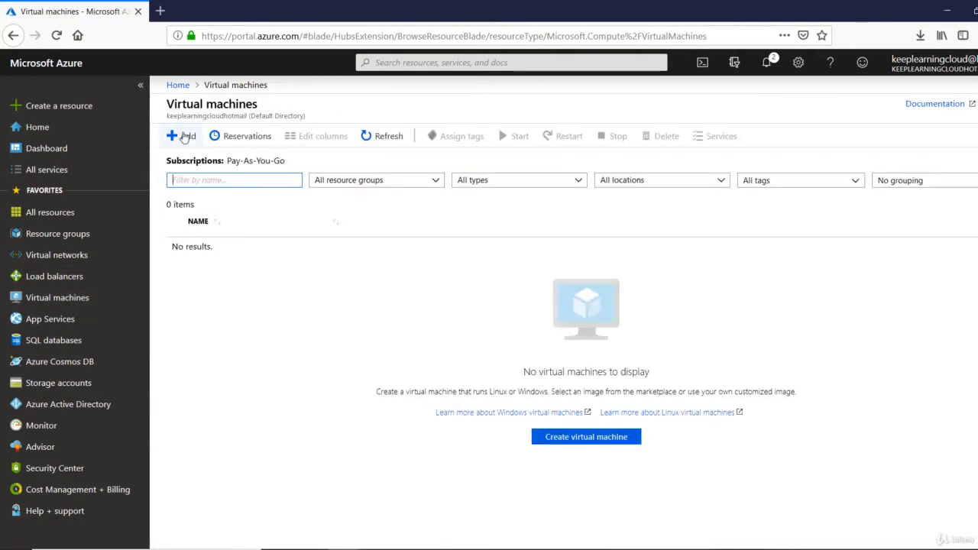
{"action": "left_click", "coordinate": [184, 137]}
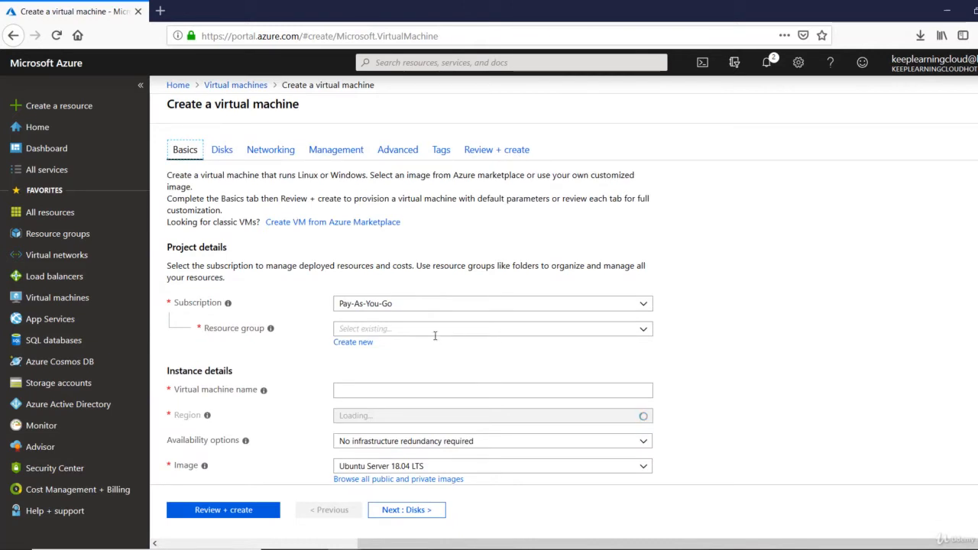
{"action": "left_click", "coordinate": [448, 330]}
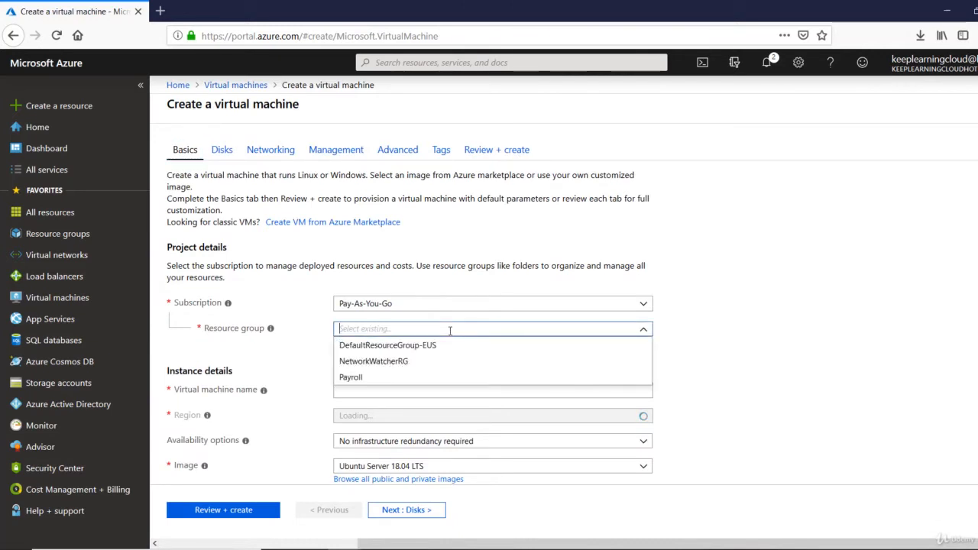
{"action": "left_click", "coordinate": [394, 378]}
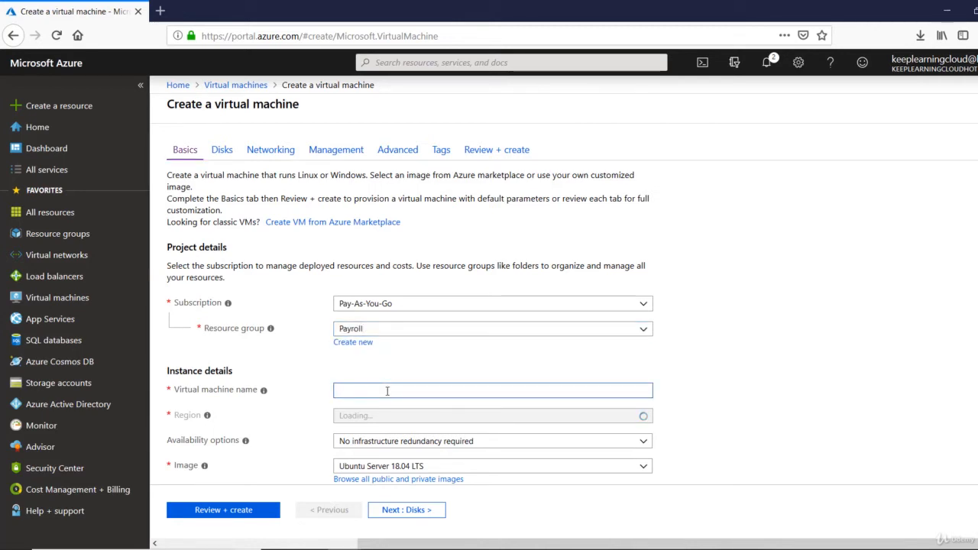
- Name the virtual machine Webserver1
{"action": "type", "text": "Webserver"}
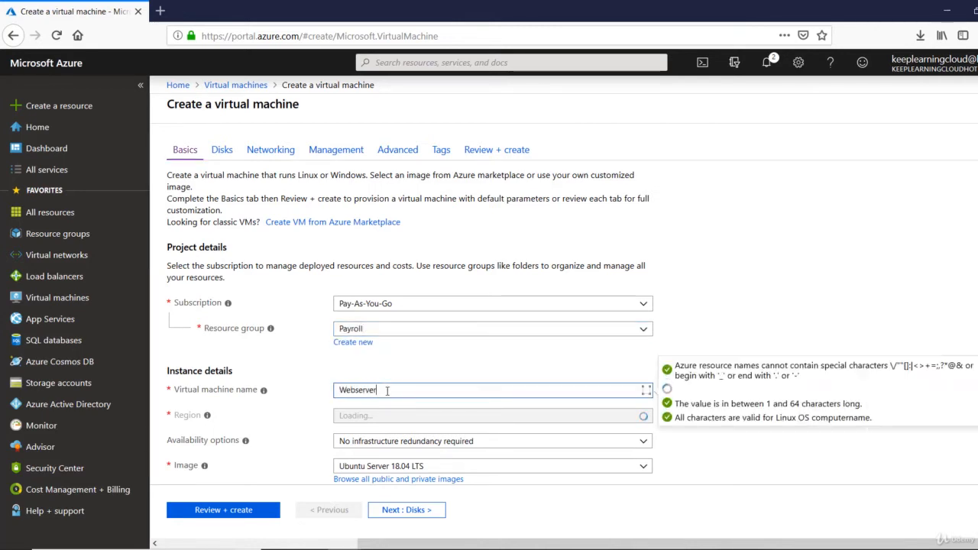
{"action": "type", "text": "1"}
{"action": "key", "text": "Tab"}
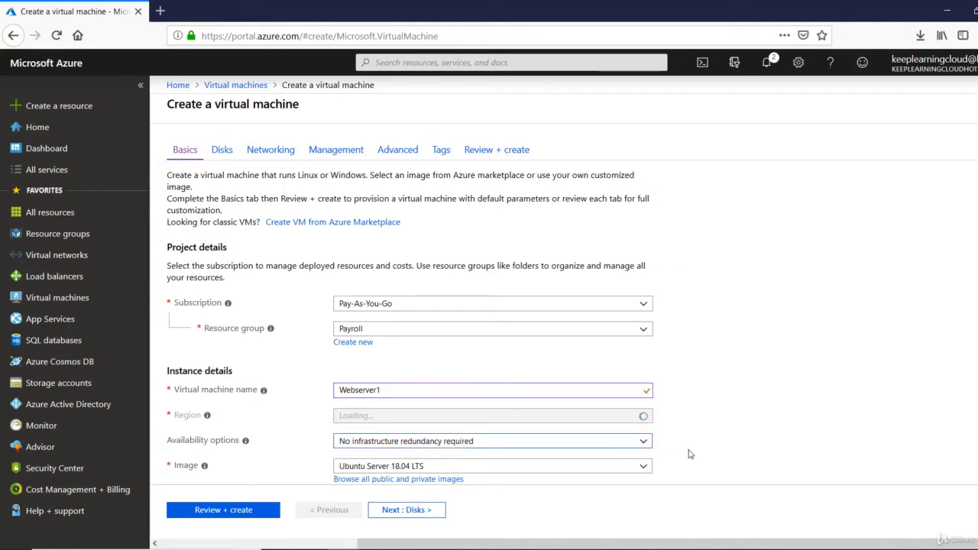
{"action": "scroll", "coordinate": [690, 455], "scroll_direction": "down", "scroll_amount": 3}
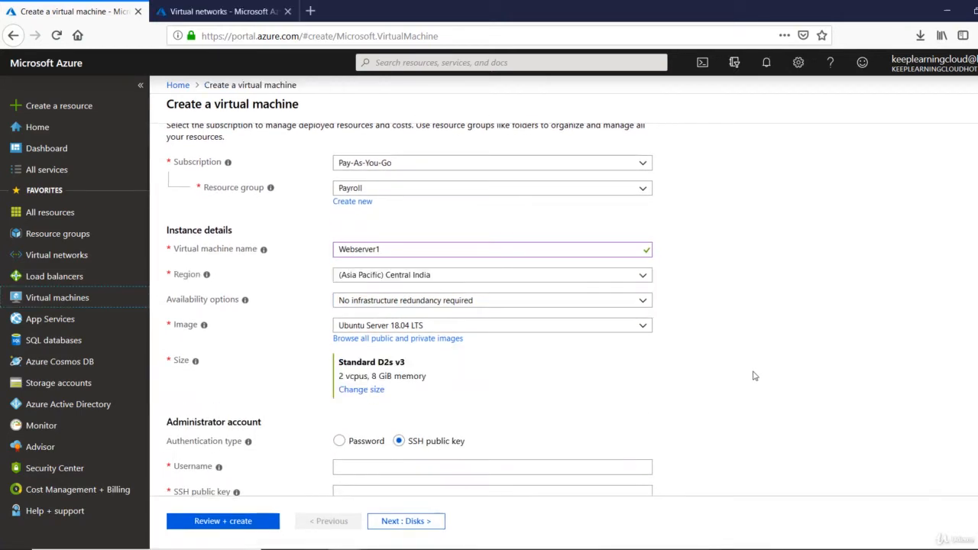
- Set the region to (US) Central US and the image to Windows Server 2012 R2 Datacenter
{"action": "left_click", "coordinate": [644, 276]}
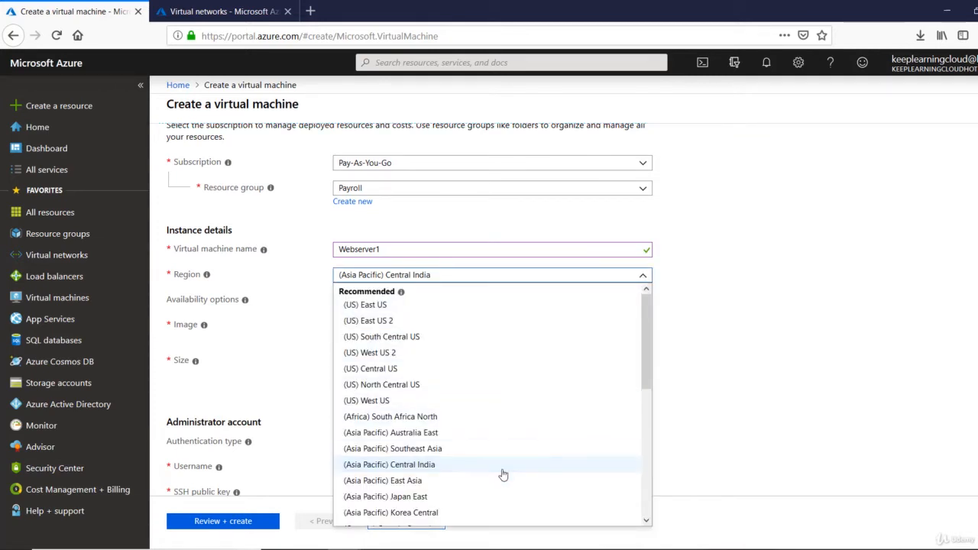
{"action": "left_click", "coordinate": [476, 373]}
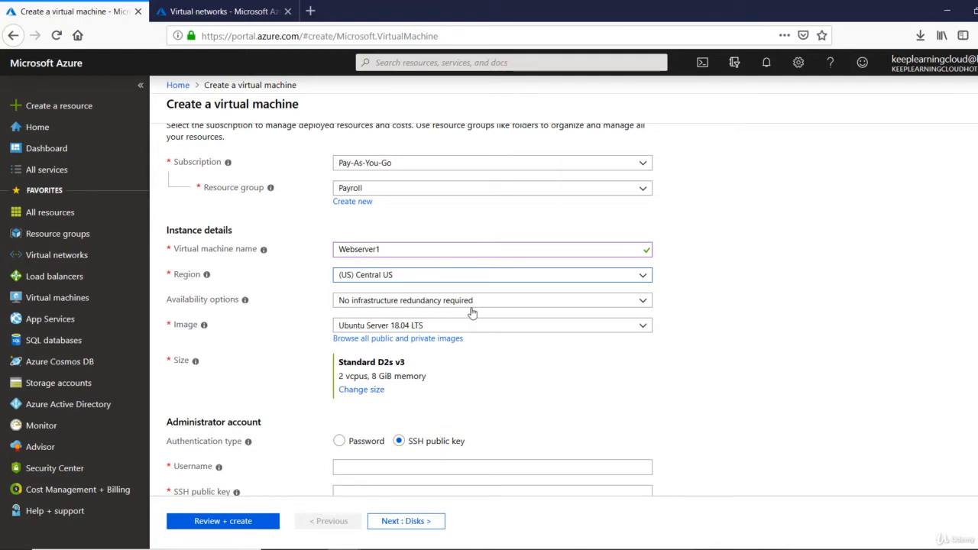
{"action": "left_click", "coordinate": [499, 332]}
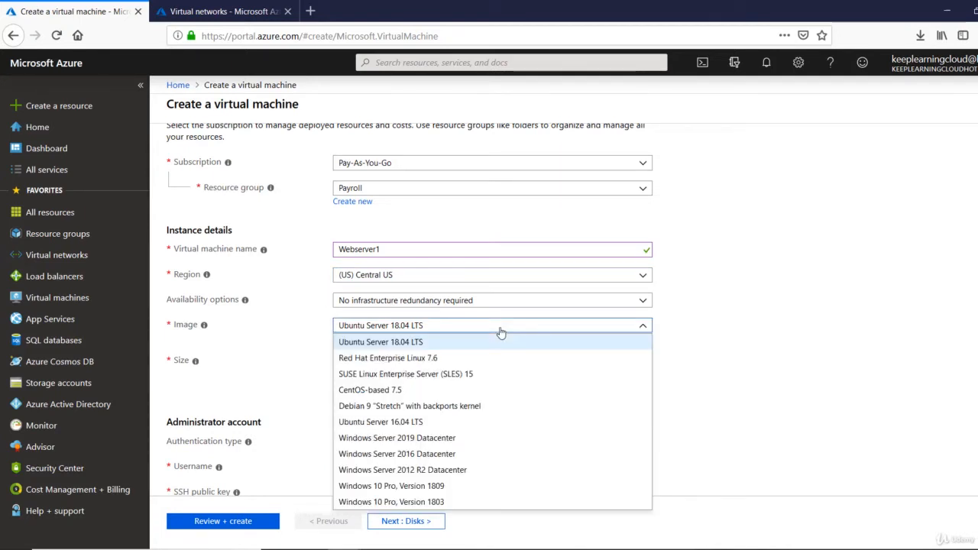
{"action": "left_click", "coordinate": [463, 471]}
{"action": "scroll", "coordinate": [465, 420], "scroll_direction": "down", "scroll_amount": 2}
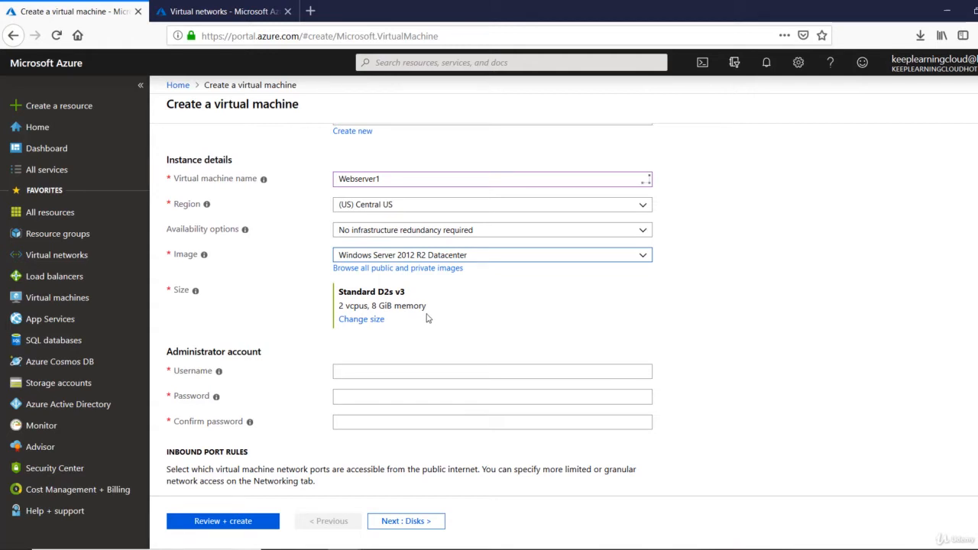
{"action": "left_click", "coordinate": [375, 321]}
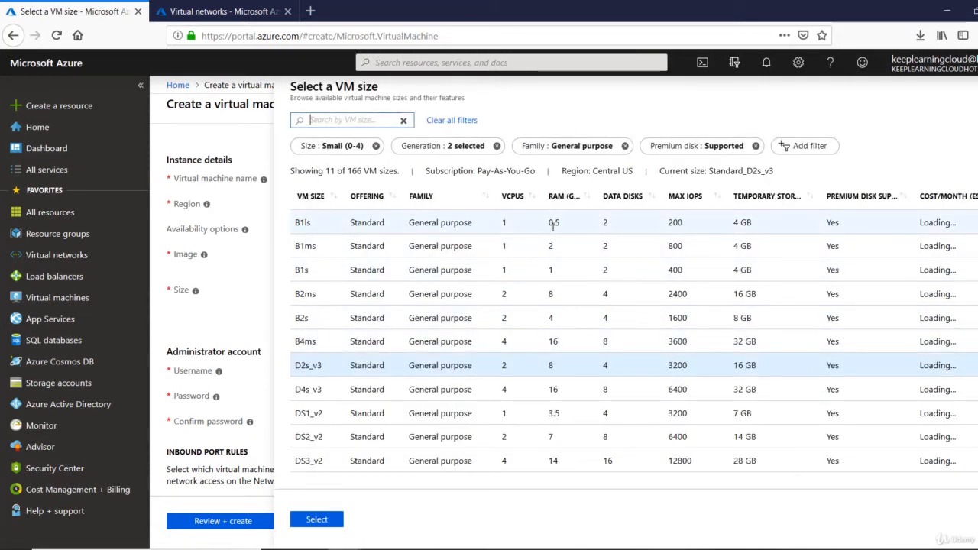
- Select the B2s size (2 vCPUs, 4 GiB memory) for the VM
{"action": "left_click", "coordinate": [501, 326]}
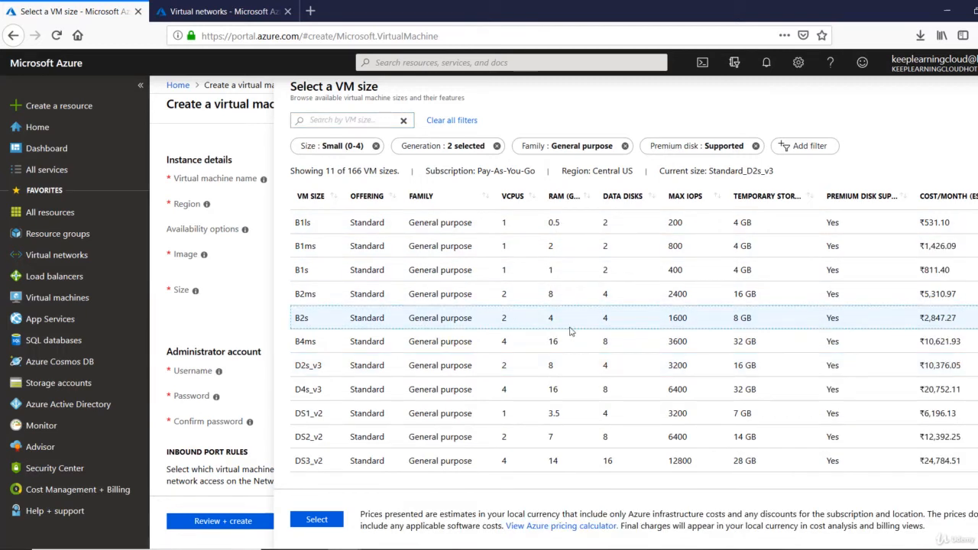
{"action": "left_click", "coordinate": [317, 519]}
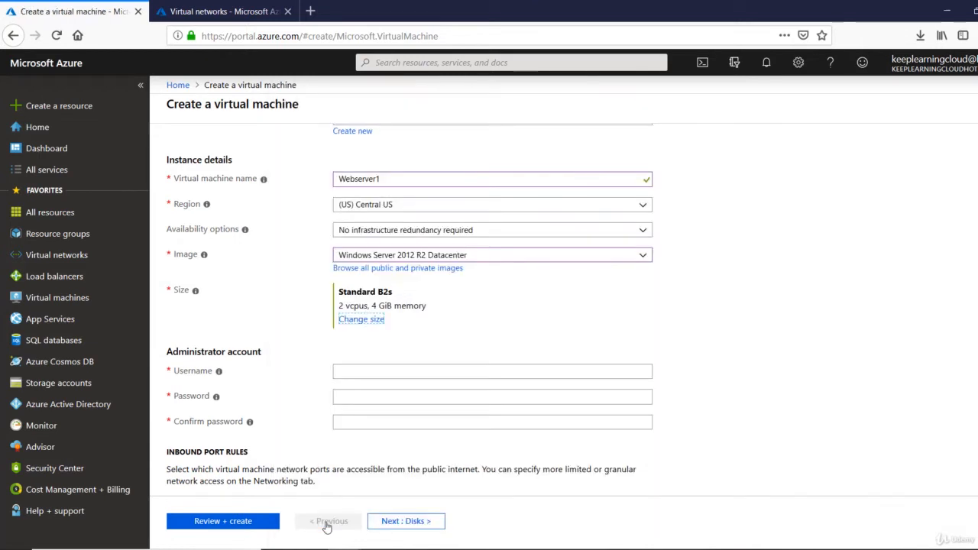
- Enter the administrator username, a password and its matching confirmation
{"action": "left_click", "coordinate": [382, 376]}
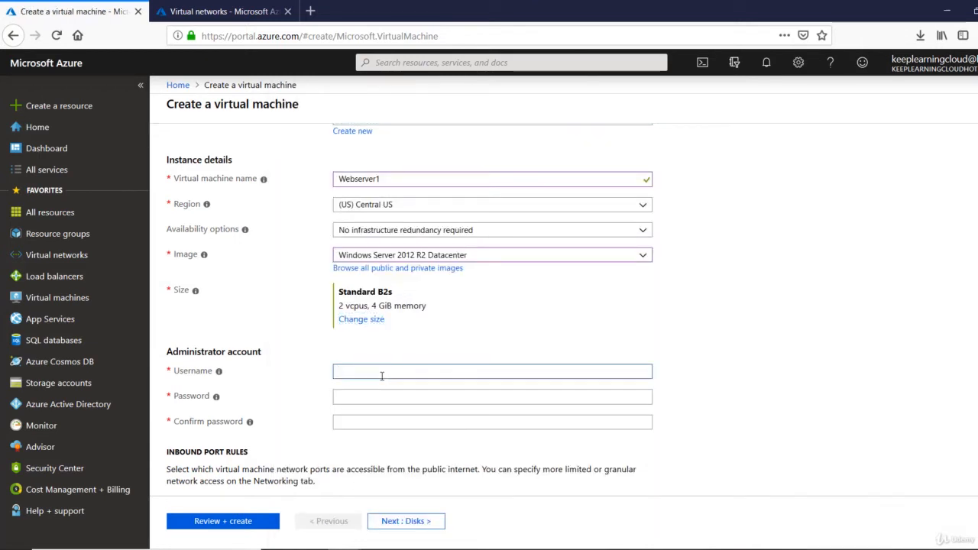
{"action": "type", "text": "rootadmin"}
{"action": "key", "text": "Tab"}
{"action": "type", "text": "Pas"}
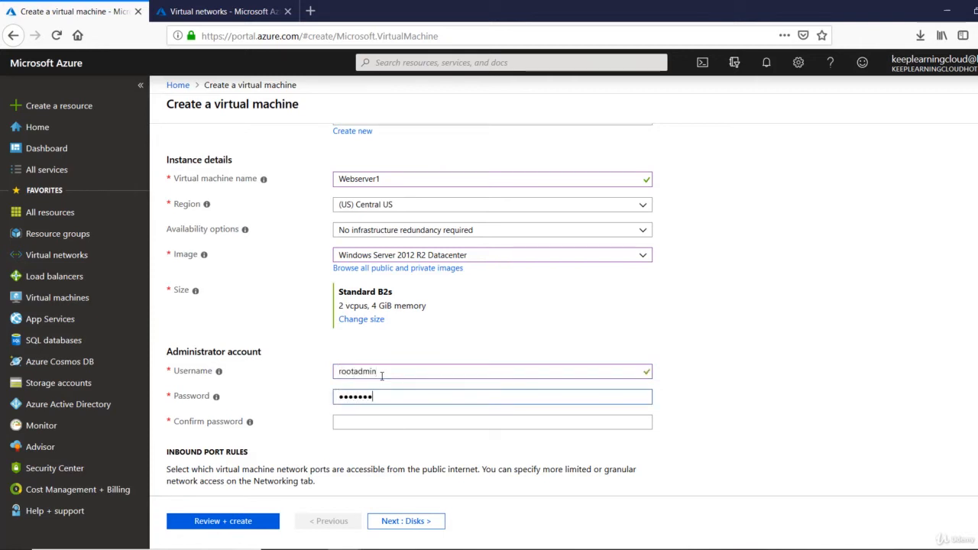
{"action": "key", "text": "Tab"}
{"action": "type", "text": "Passw"}
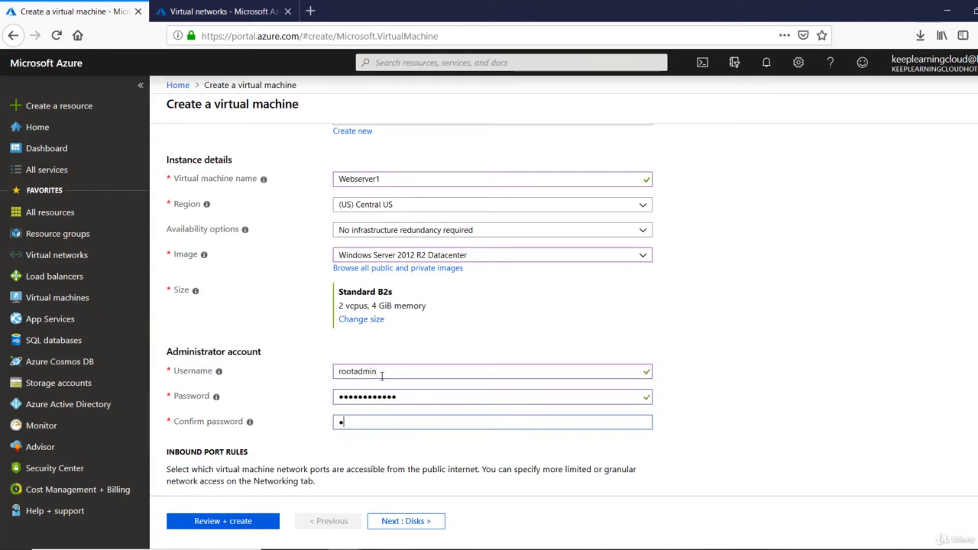
{"action": "type", "text": "●●●●●●"}
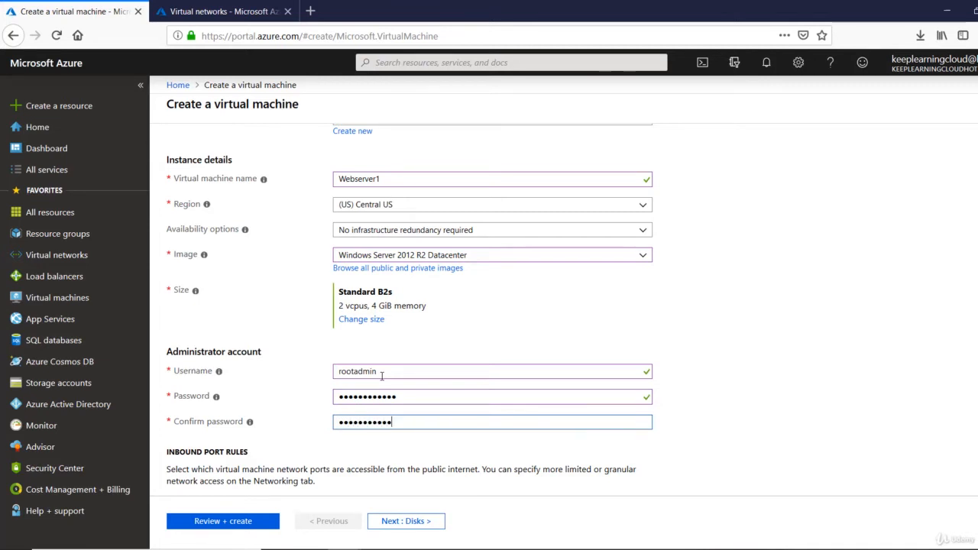
{"action": "key", "text": "Tab"}
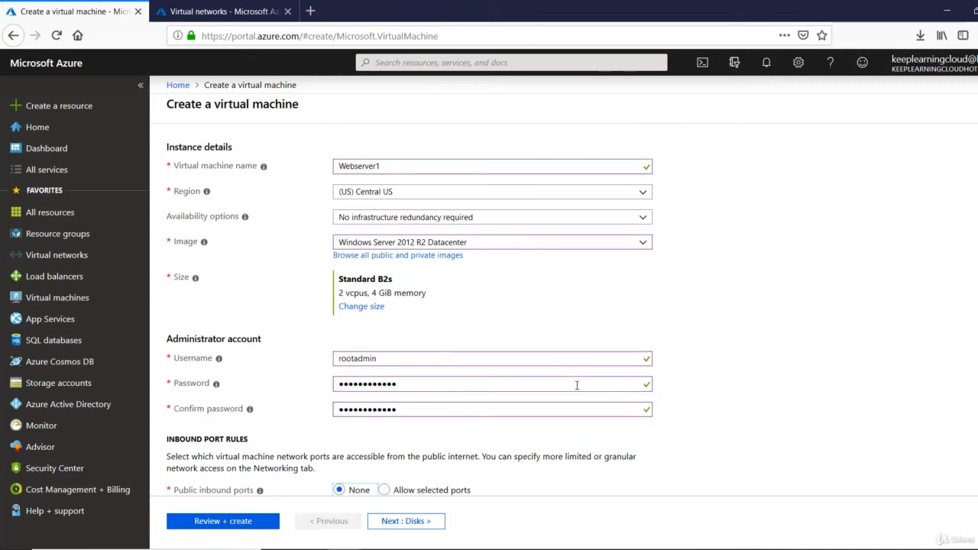
{"action": "scroll", "coordinate": [633, 406], "scroll_direction": "down", "scroll_amount": 4}
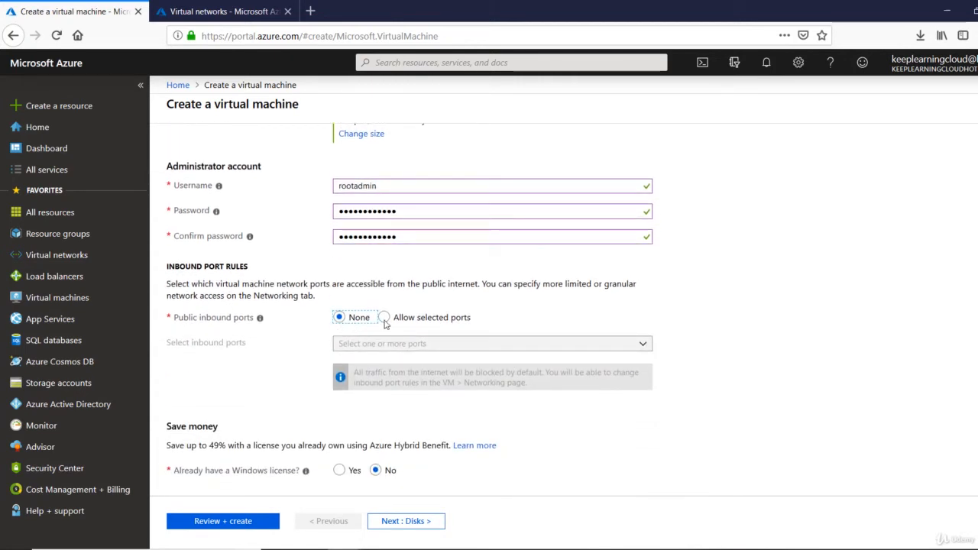
{"action": "scroll", "coordinate": [448, 267], "scroll_direction": "up", "scroll_amount": 3}
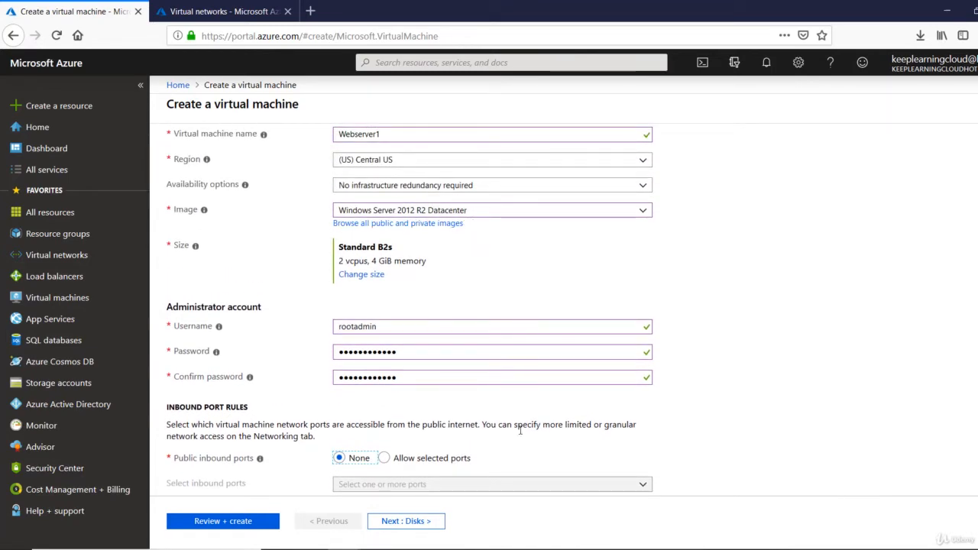
{"action": "scroll", "coordinate": [519, 430], "scroll_direction": "down", "scroll_amount": 3}
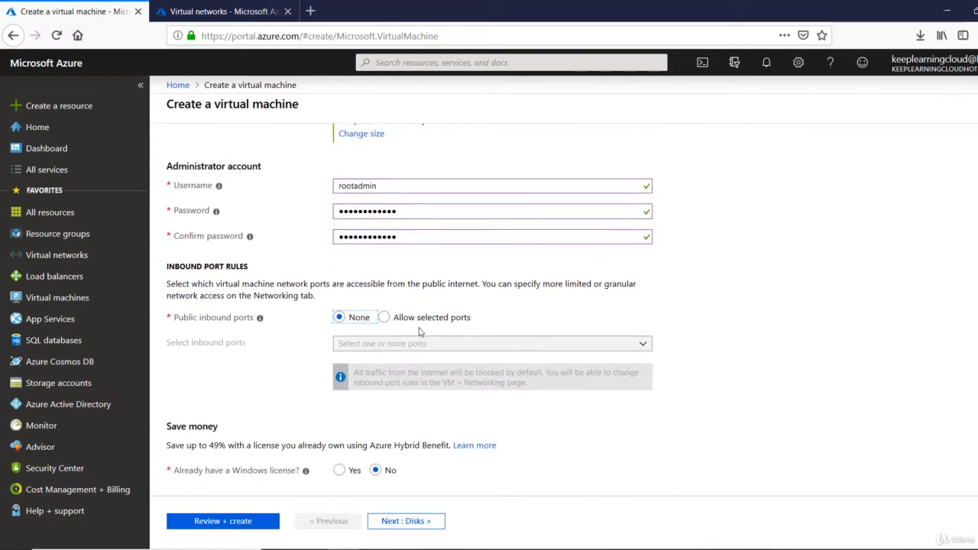
- Allow selected inbound ports with RDP (3389) enabled for the VM
{"action": "left_click", "coordinate": [385, 322]}
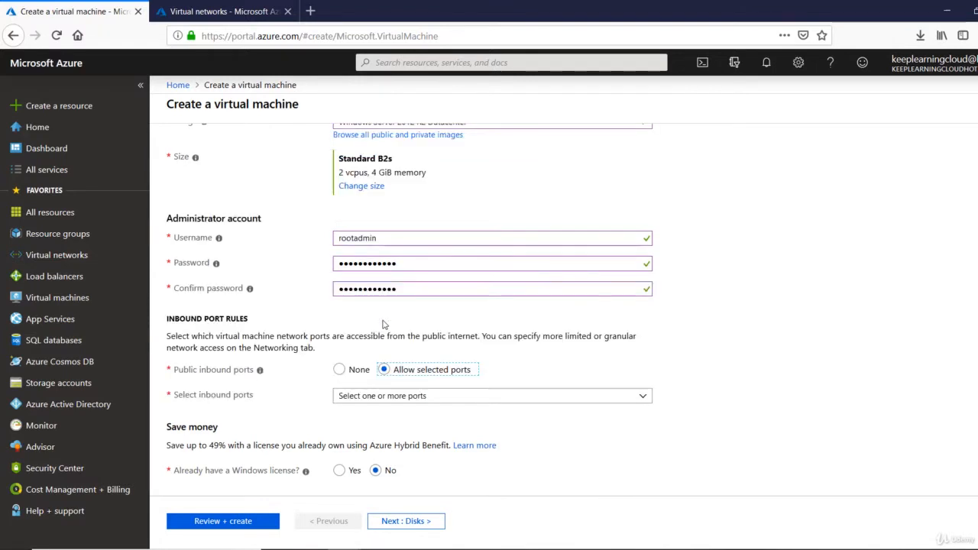
{"action": "left_click", "coordinate": [401, 401]}
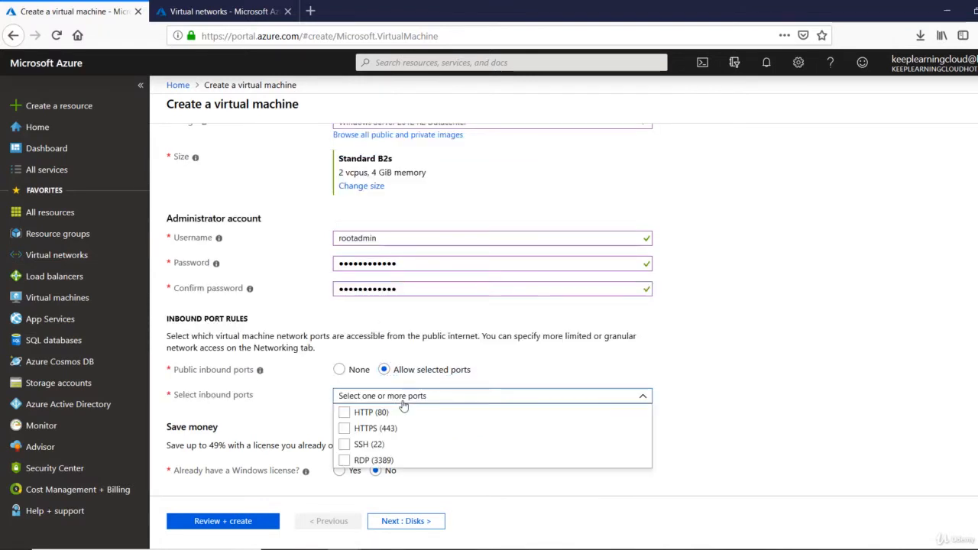
{"action": "left_click", "coordinate": [344, 461]}
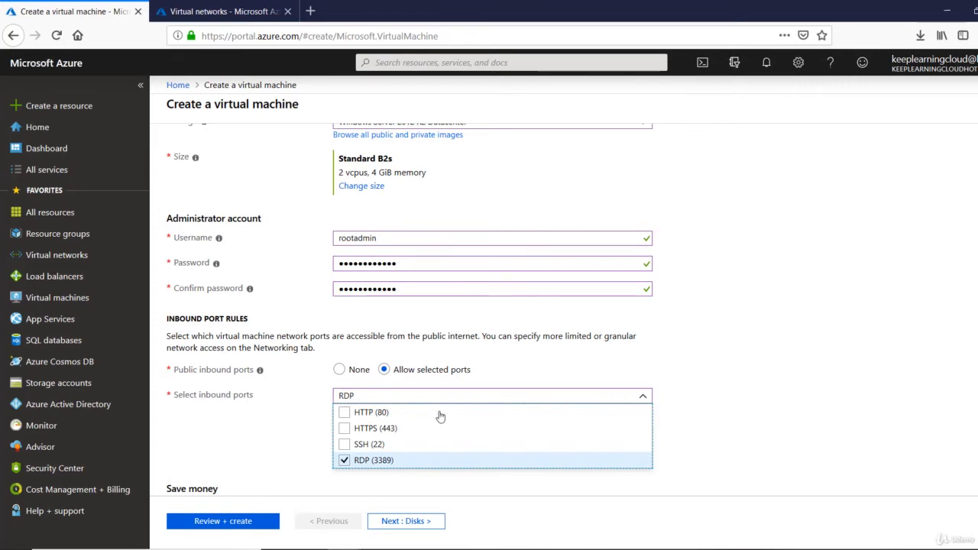
{"action": "left_click", "coordinate": [482, 162]}
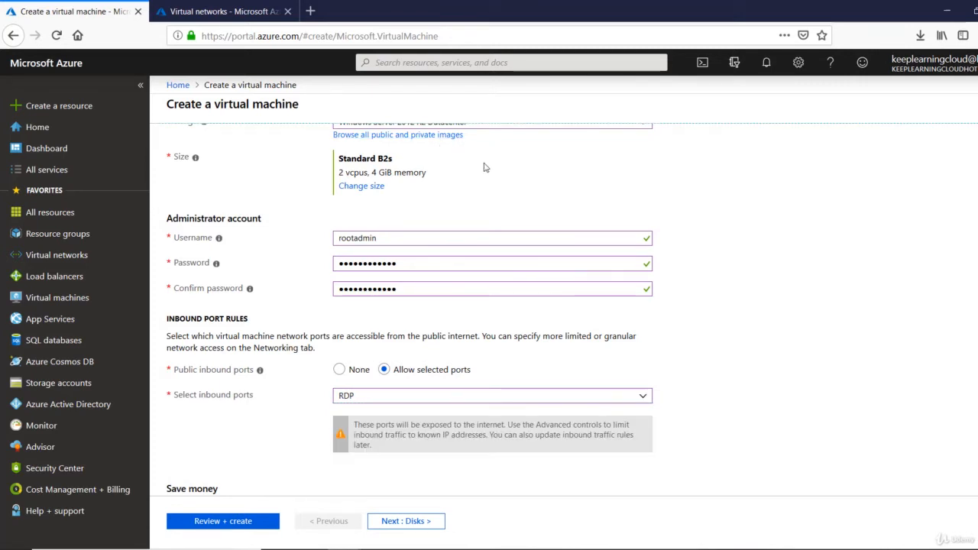
{"action": "scroll", "coordinate": [483, 165], "scroll_direction": "up", "scroll_amount": 1}
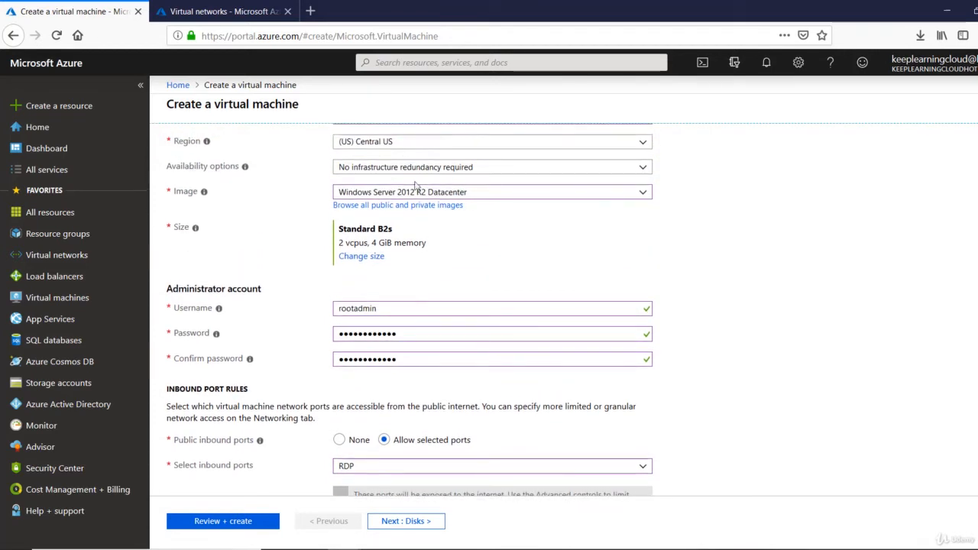
{"action": "left_click", "coordinate": [416, 467]}
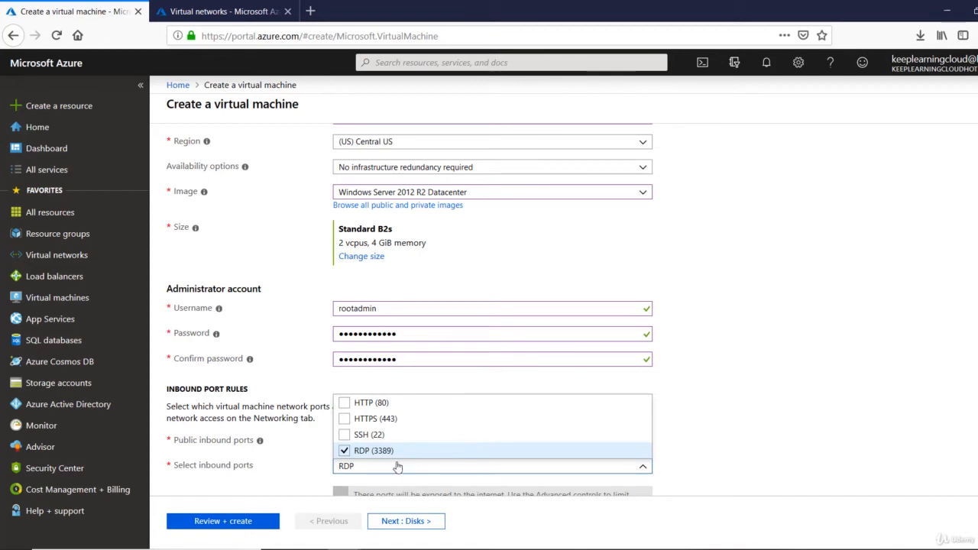
{"action": "left_click", "coordinate": [317, 472]}
{"action": "scroll", "coordinate": [316, 472], "scroll_direction": "down", "scroll_amount": 3}
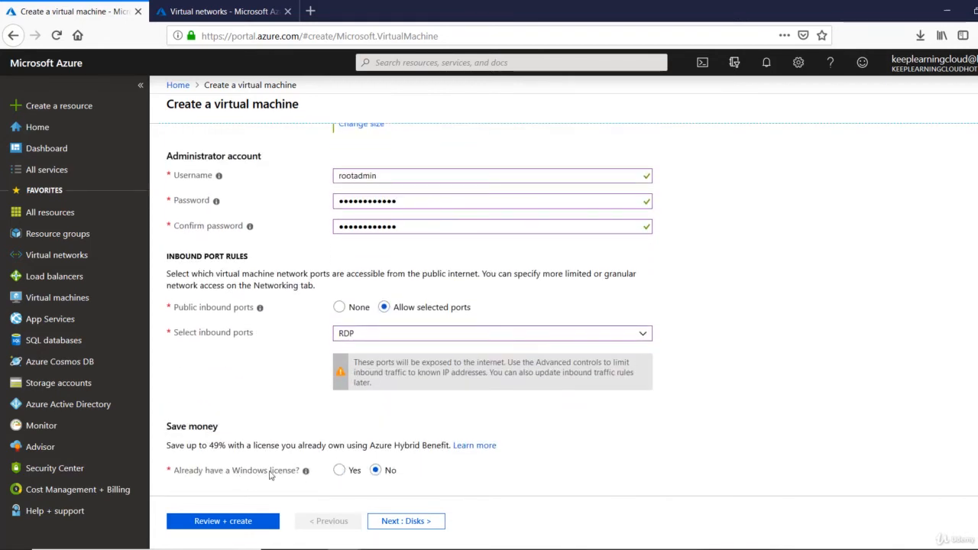
{"action": "left_click", "coordinate": [396, 521]}
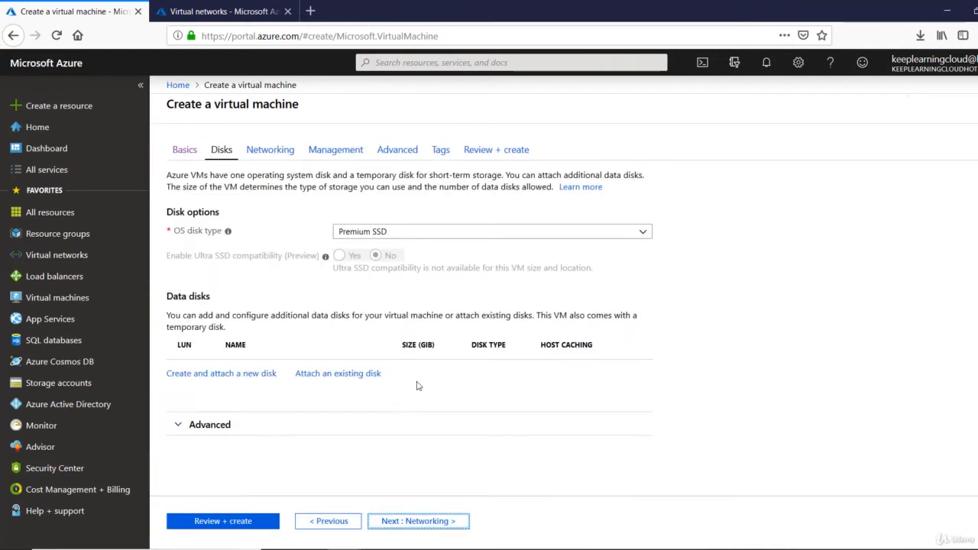
- Switch the OS disk type to Standard HDD
{"action": "left_click", "coordinate": [380, 238]}
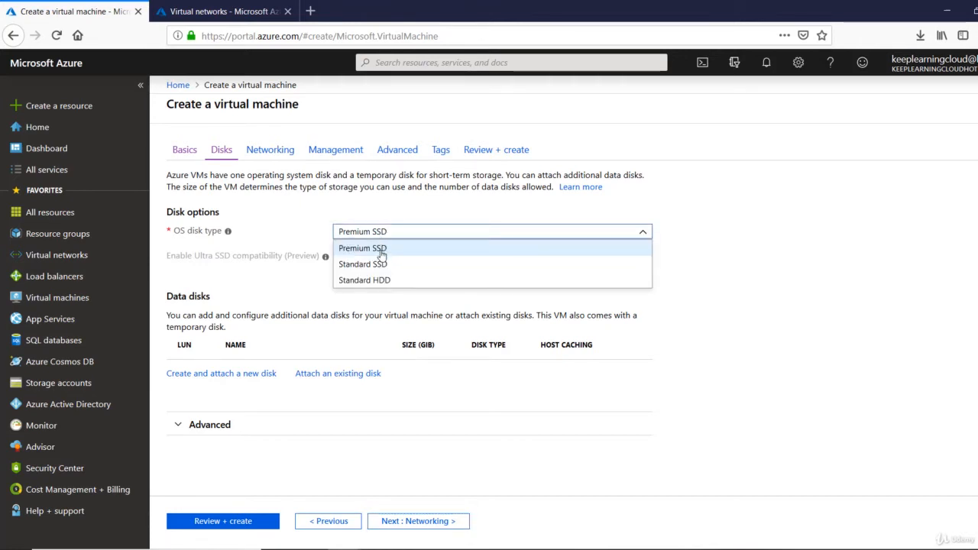
{"action": "left_click", "coordinate": [379, 282]}
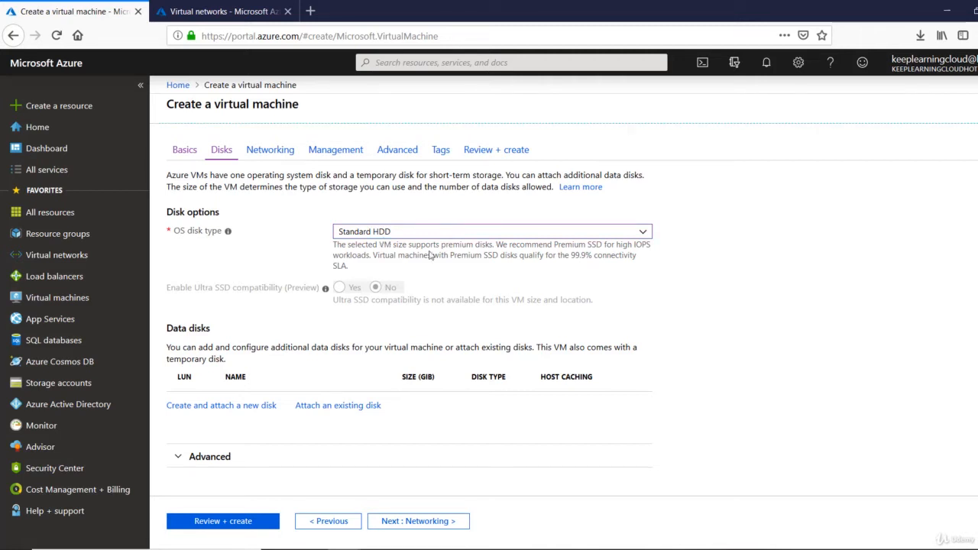
{"action": "left_click", "coordinate": [423, 526]}
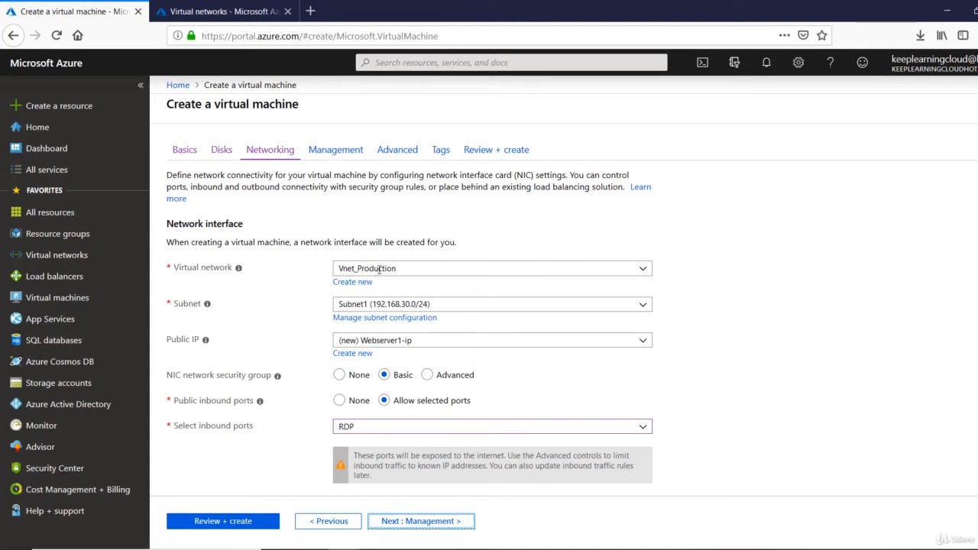
- Put the VM in Vnet_Production's Subnet1 (192.168.30.0/24) and continue to the Management tab
{"action": "left_click", "coordinate": [381, 269]}
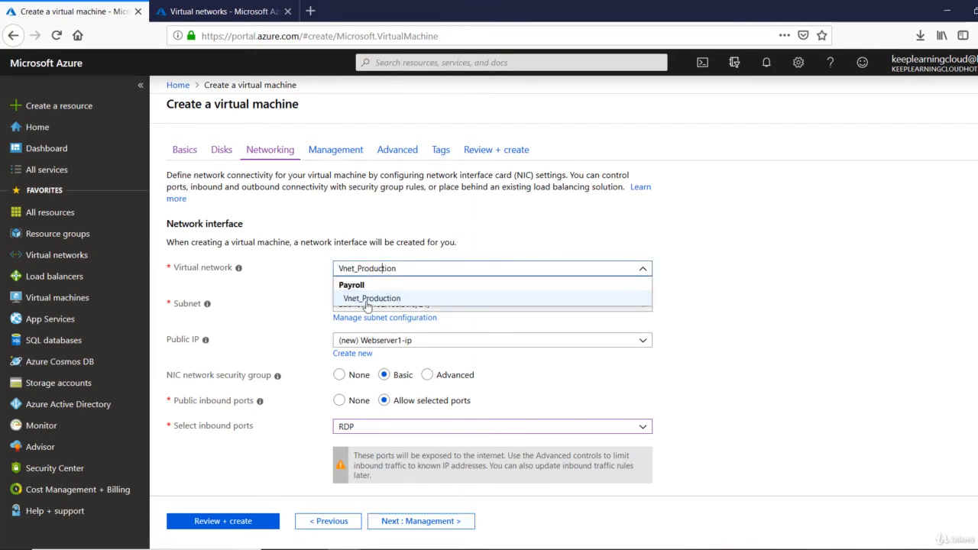
{"action": "left_click", "coordinate": [367, 299]}
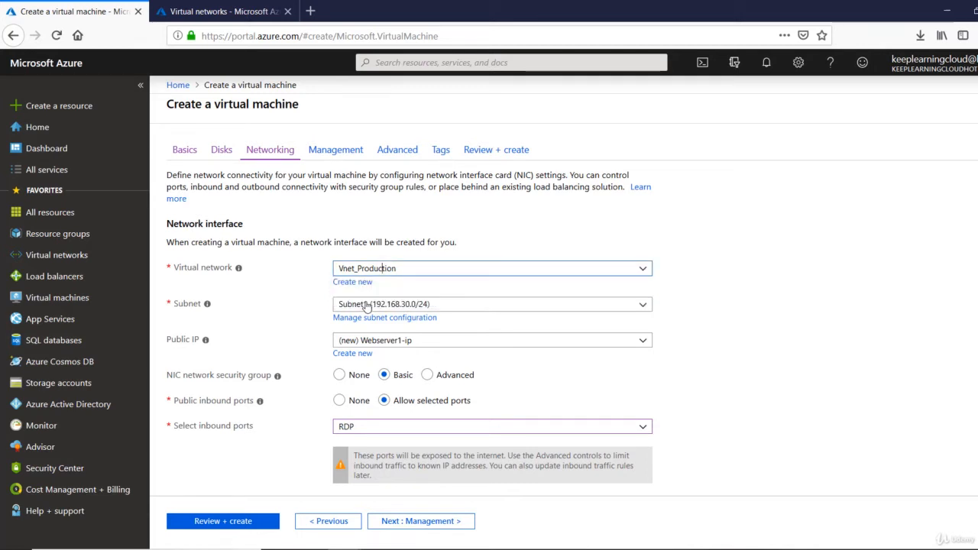
{"action": "left_click", "coordinate": [533, 305]}
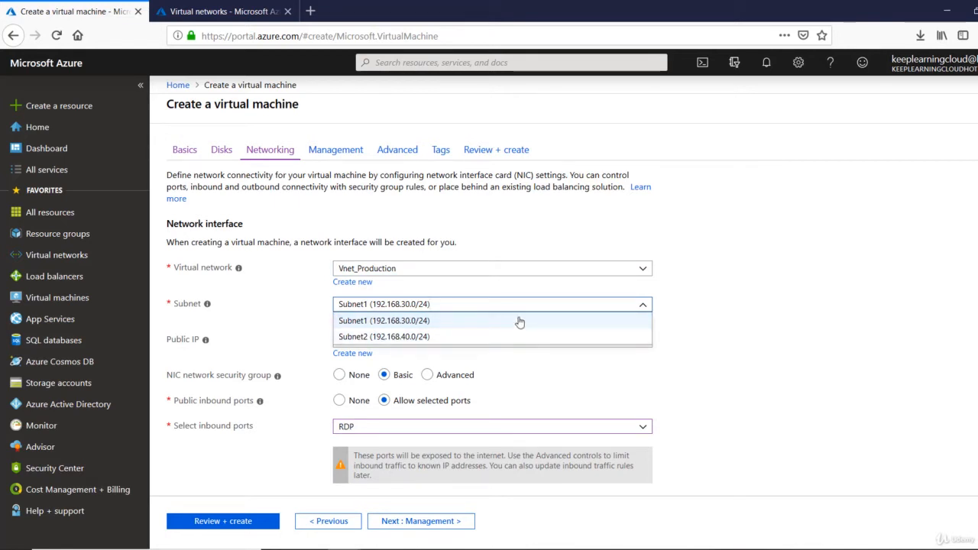
{"action": "left_click", "coordinate": [392, 324]}
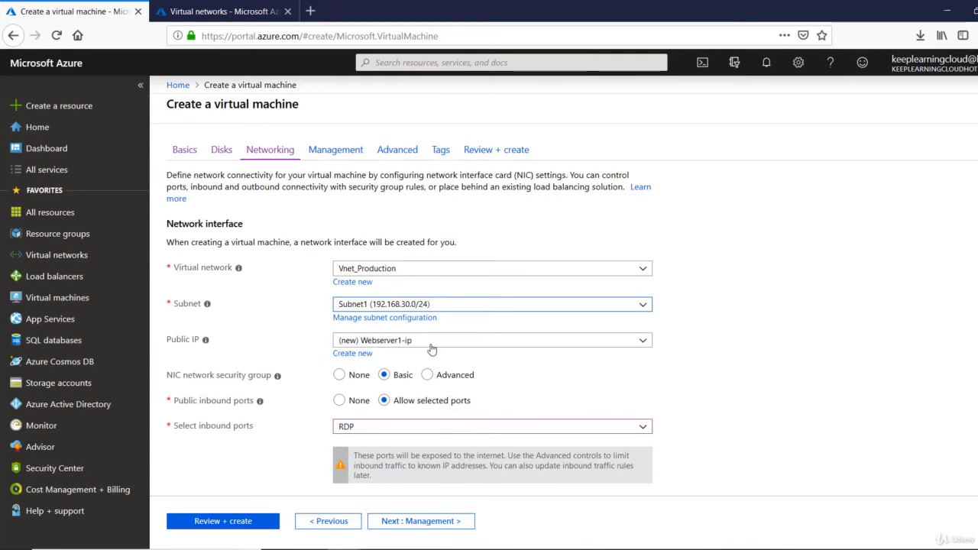
{"action": "scroll", "coordinate": [431, 349], "scroll_direction": "down", "scroll_amount": 3}
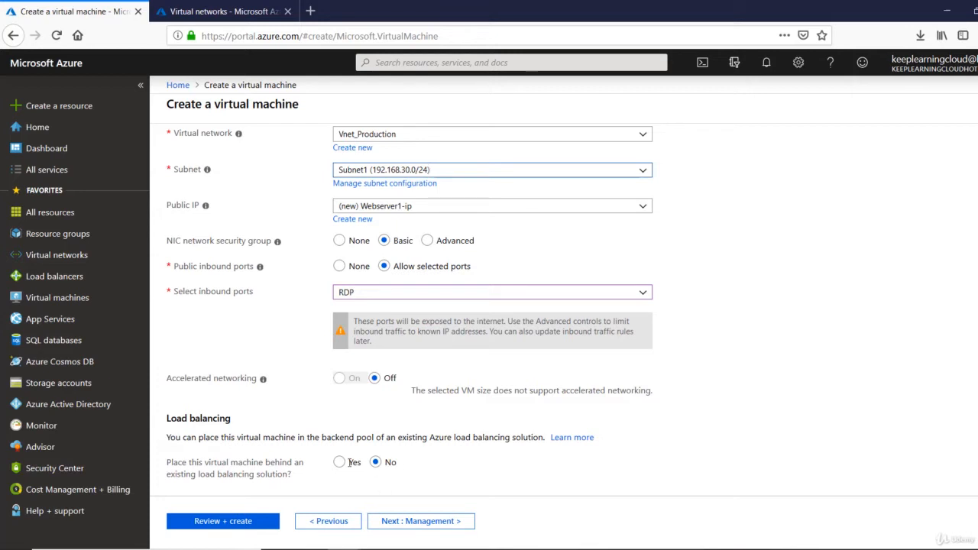
{"action": "left_click", "coordinate": [422, 523]}
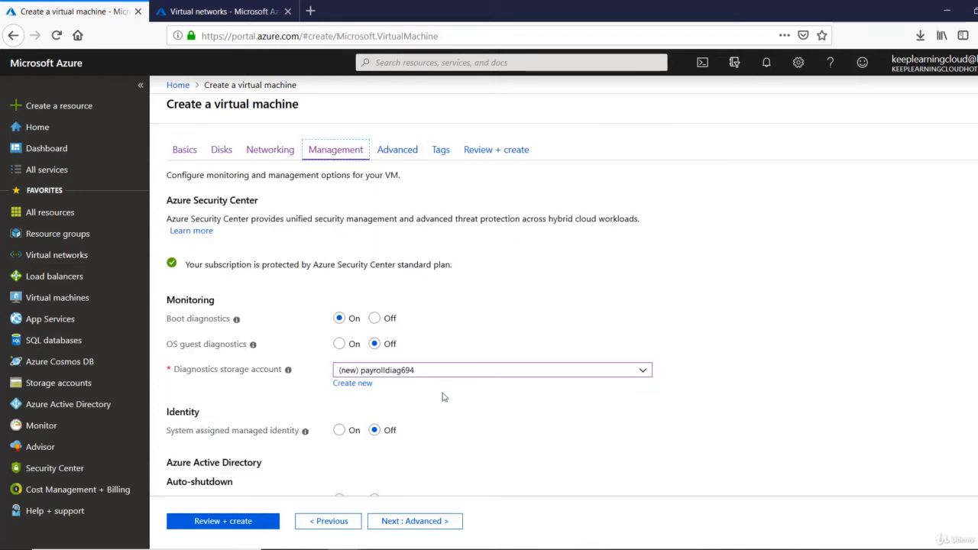
- Advance past the Management, Advanced and Tags tabs to the Review + create page
{"action": "left_click", "coordinate": [425, 522]}
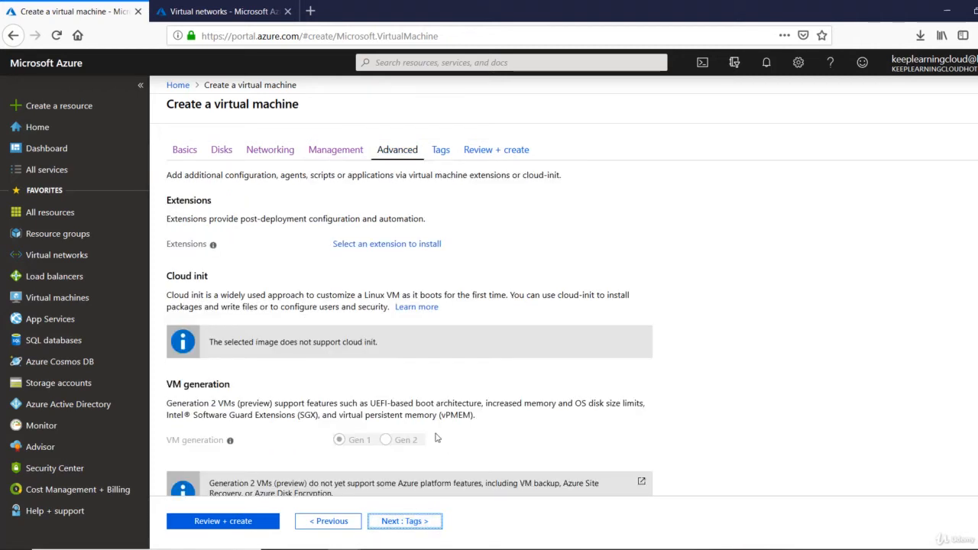
{"action": "scroll", "coordinate": [438, 438], "scroll_direction": "down", "scroll_amount": 1}
{"action": "scroll", "coordinate": [438, 438], "scroll_direction": "up", "scroll_amount": 1}
{"action": "left_click", "coordinate": [426, 522]}
{"action": "left_click", "coordinate": [426, 522]}
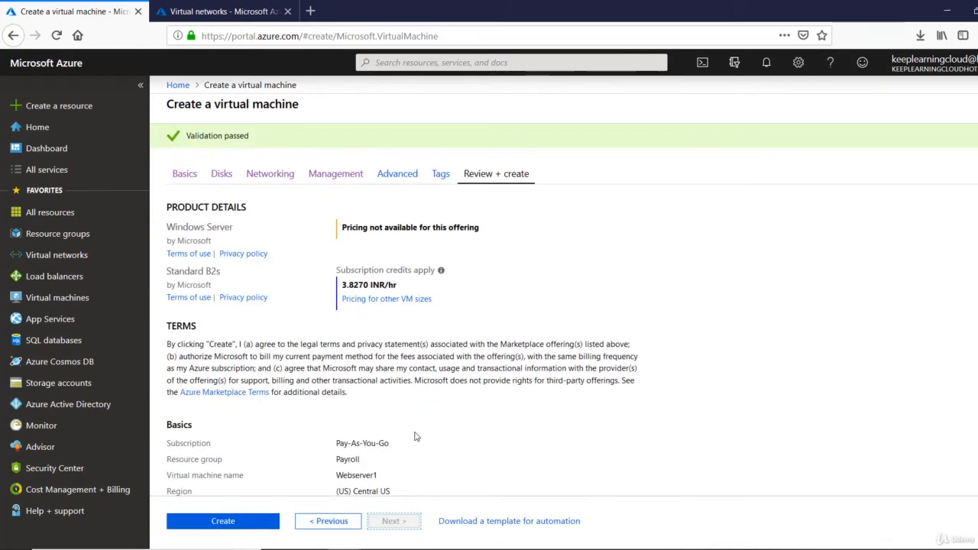
- Check the Validation passed summary and create the Webserver1 virtual machine
{"action": "scroll", "coordinate": [415, 436], "scroll_direction": "down", "scroll_amount": 2}
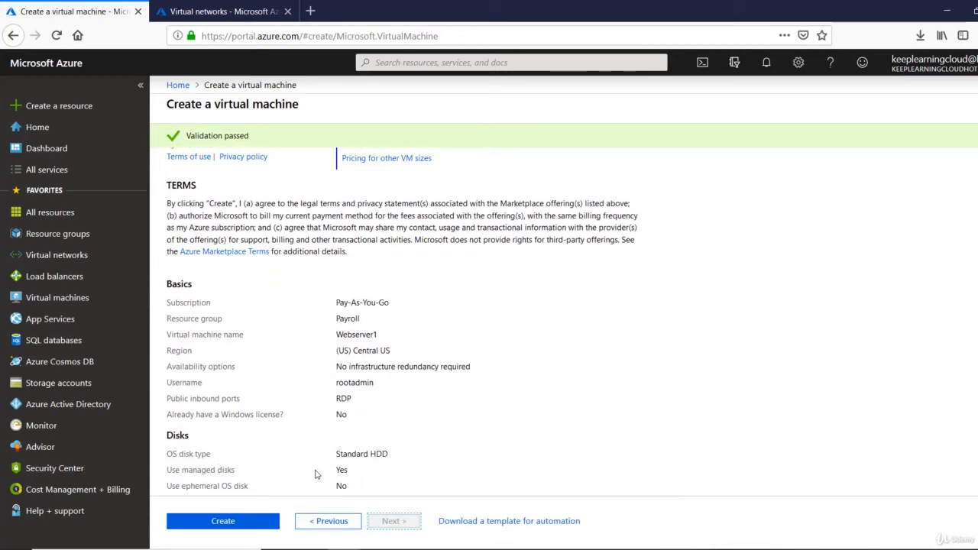
{"action": "left_click_drag", "start_coordinate": [185, 136], "coordinate": [252, 138]}
{"action": "left_click", "coordinate": [223, 519]}
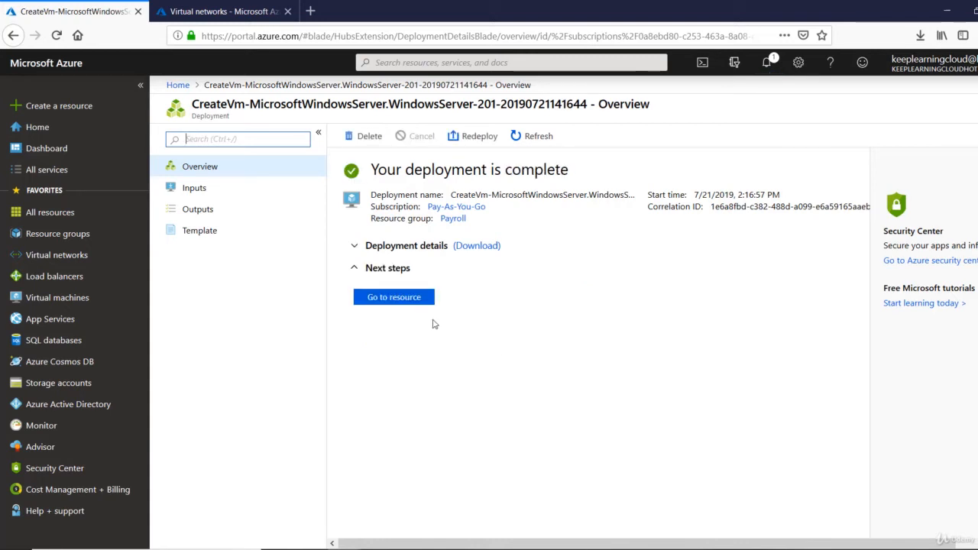
- Go to the Webserver1 resource from the completed deployment page
{"action": "left_click", "coordinate": [415, 303]}
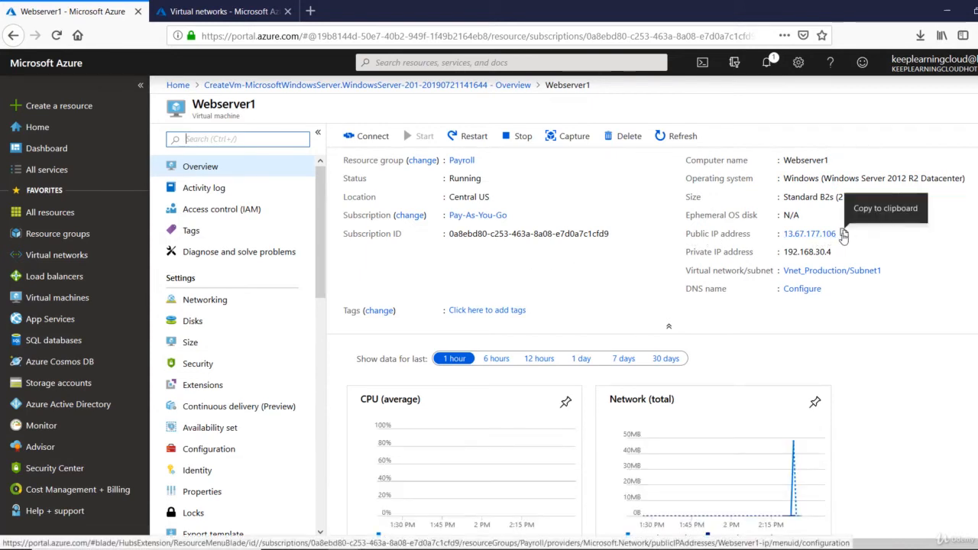
- Copy Webserver1's public IP 13.67.177.106 and start an mstsc Remote Desktop connection to it
{"action": "left_click", "coordinate": [843, 234]}
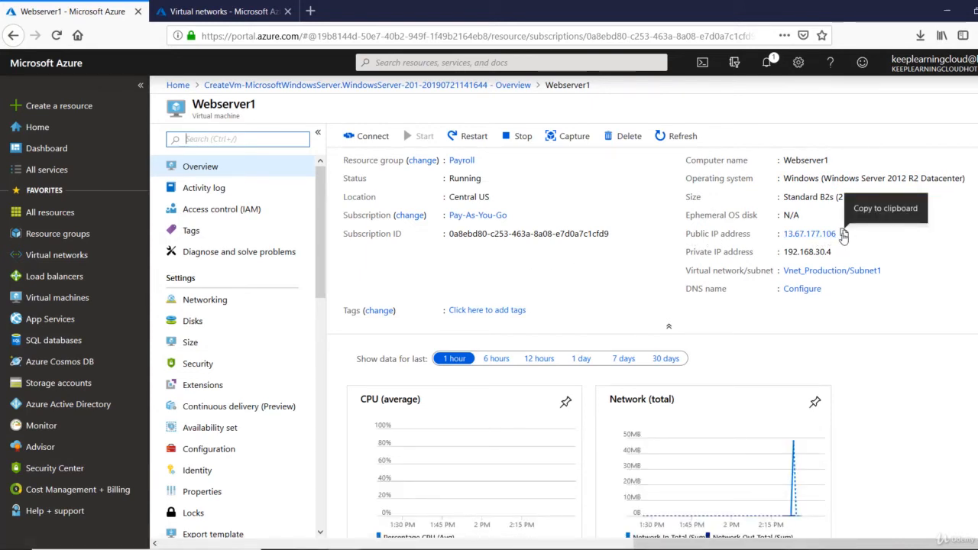
{"action": "left_click", "coordinate": [843, 234]}
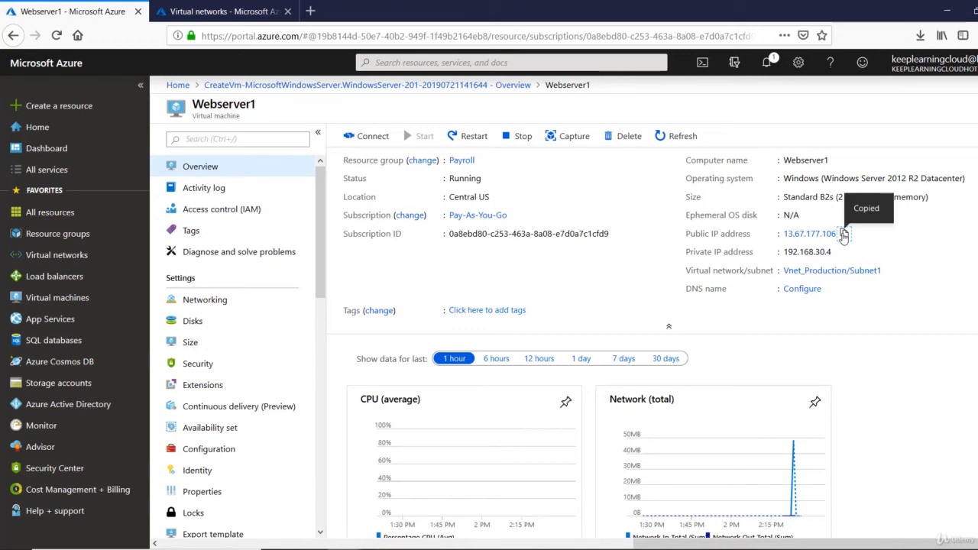
{"action": "key", "text": "super+r"}
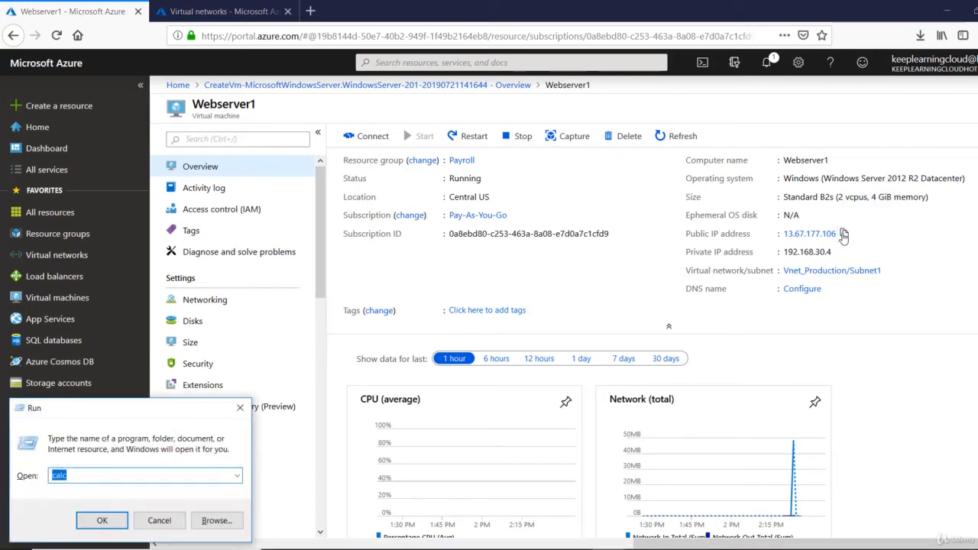
{"action": "type", "text": "mstsc"}
{"action": "key", "text": "Return"}
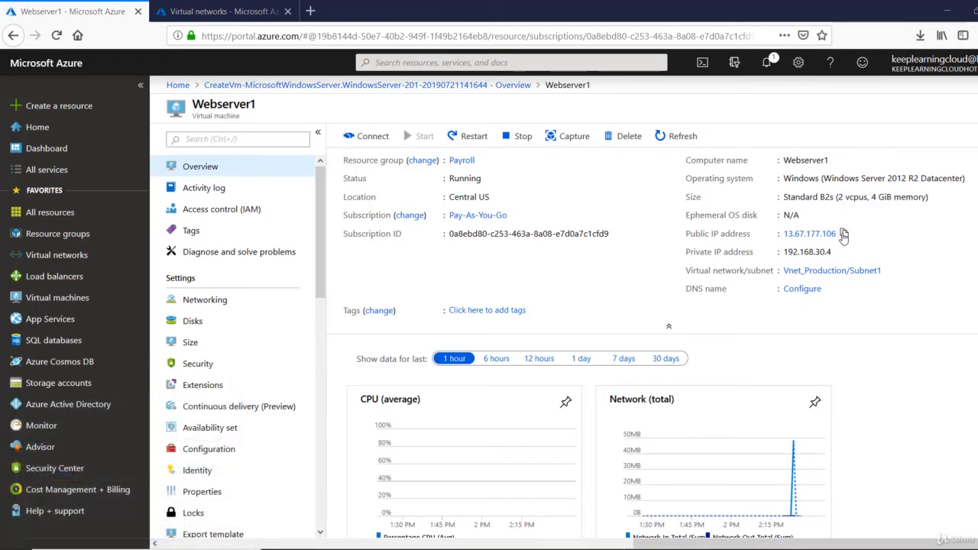
{"action": "key", "text": "ctrl+v"}
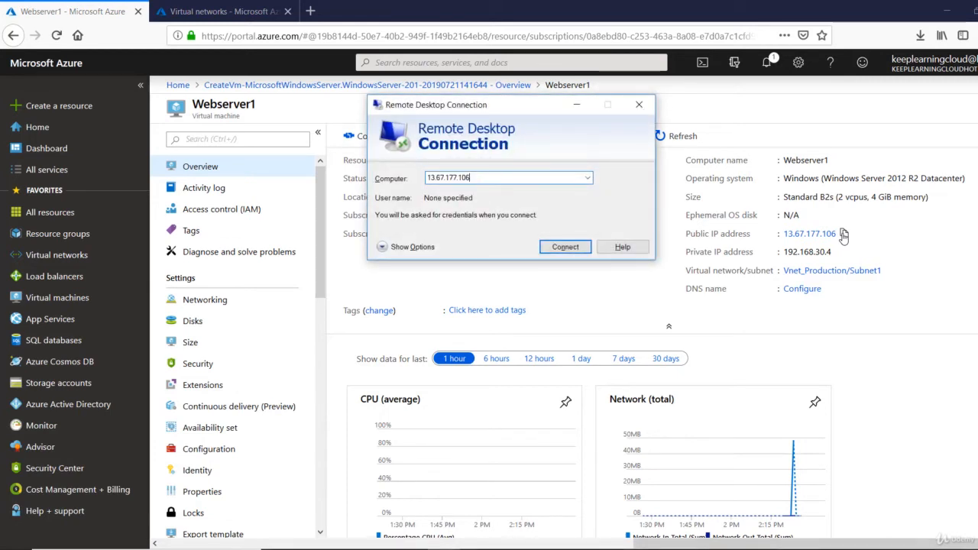
{"action": "left_click", "coordinate": [577, 249]}
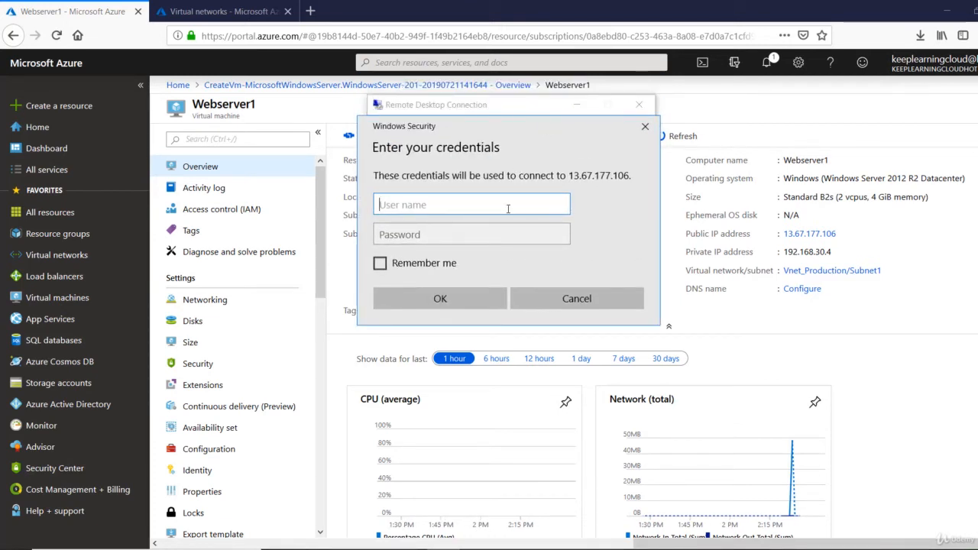
- Sign in to the remote session with the administrator username and password
{"action": "type", "text": "rootadmin"}
{"action": "key", "text": "Tab"}
{"action": "type", "text": "••••"}
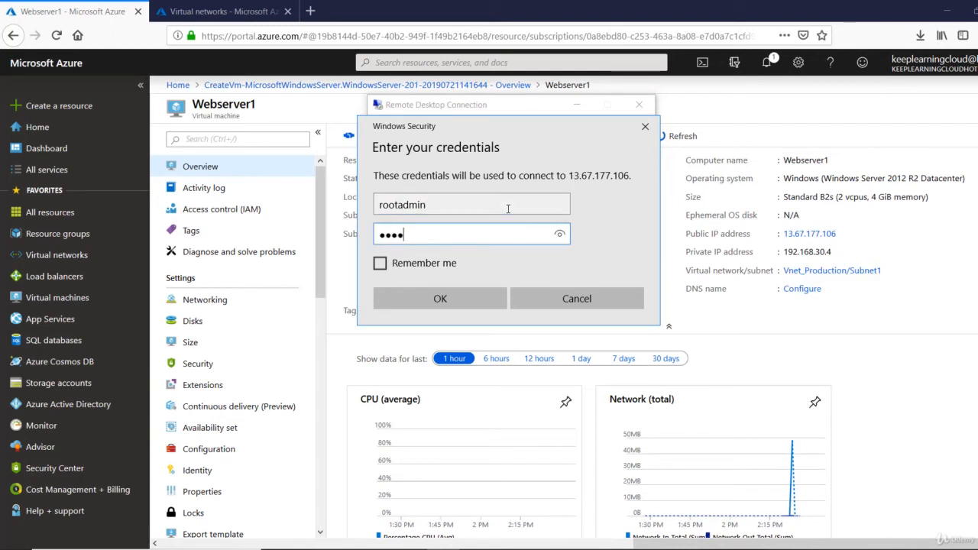
{"action": "type", "text": "••••••••"}
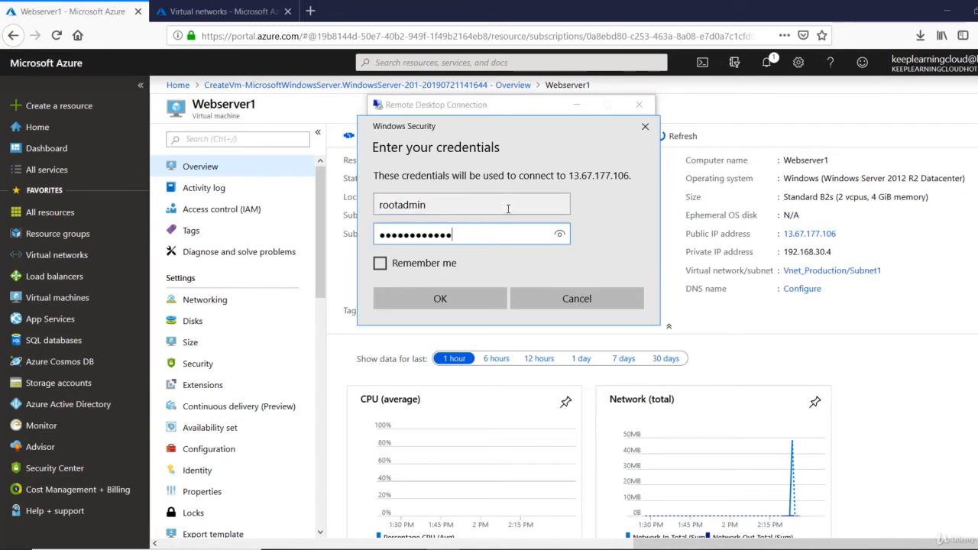
{"action": "key", "text": "Return"}
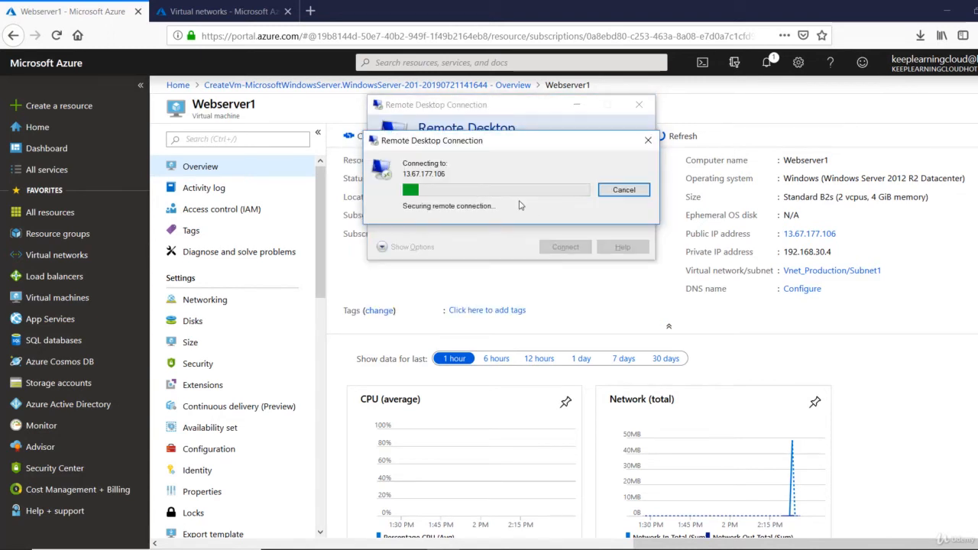
- Accept the certificate, allow network discovery on Webserver1, and minimize the session
{"action": "left_click", "coordinate": [552, 291]}
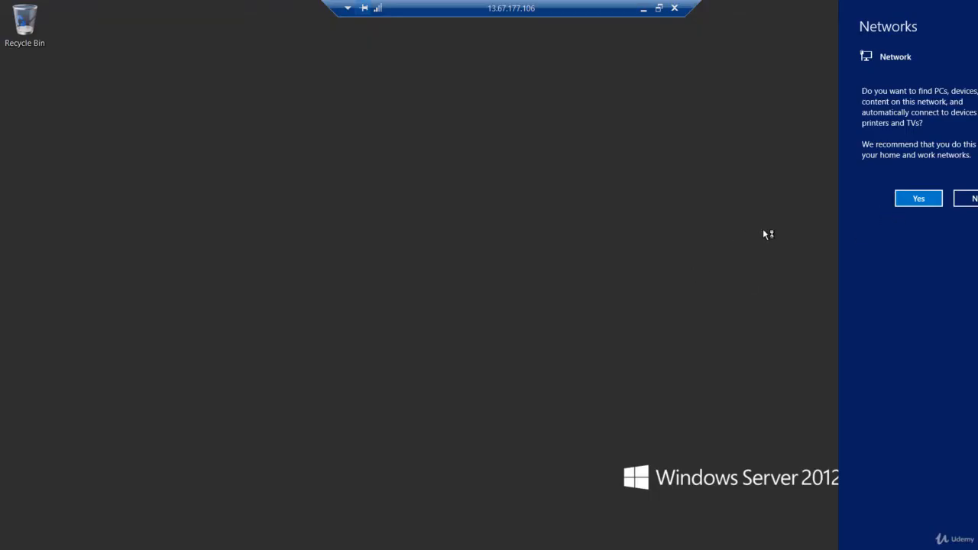
{"action": "left_click", "coordinate": [910, 199]}
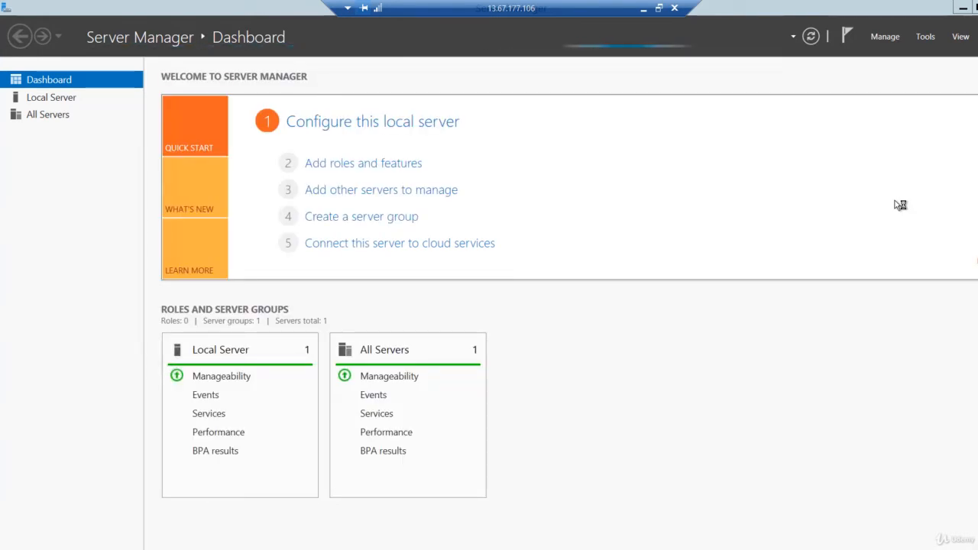
{"action": "left_click", "coordinate": [644, 10]}
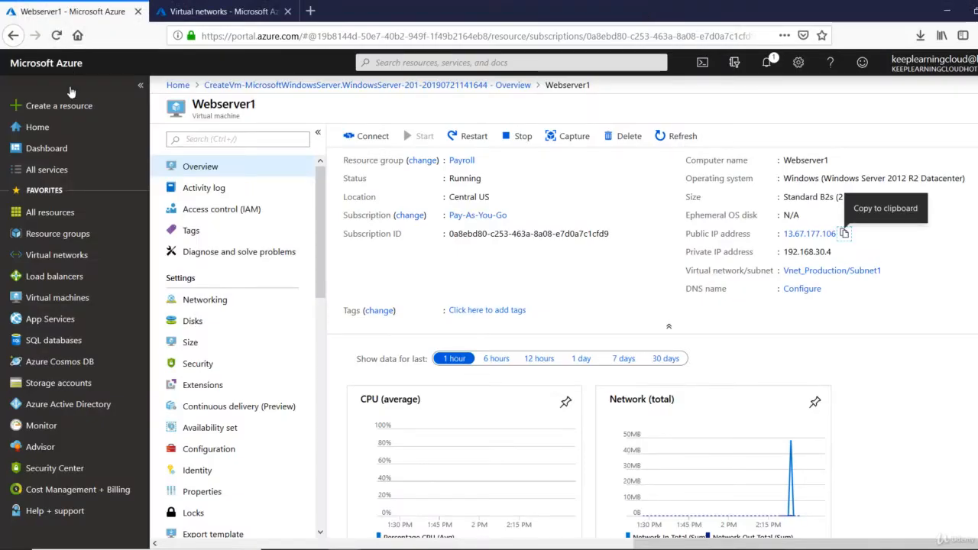
- Start a new VM named Webserver2 in resource group Payroll, region (US) Central US
{"action": "left_click", "coordinate": [46, 299]}
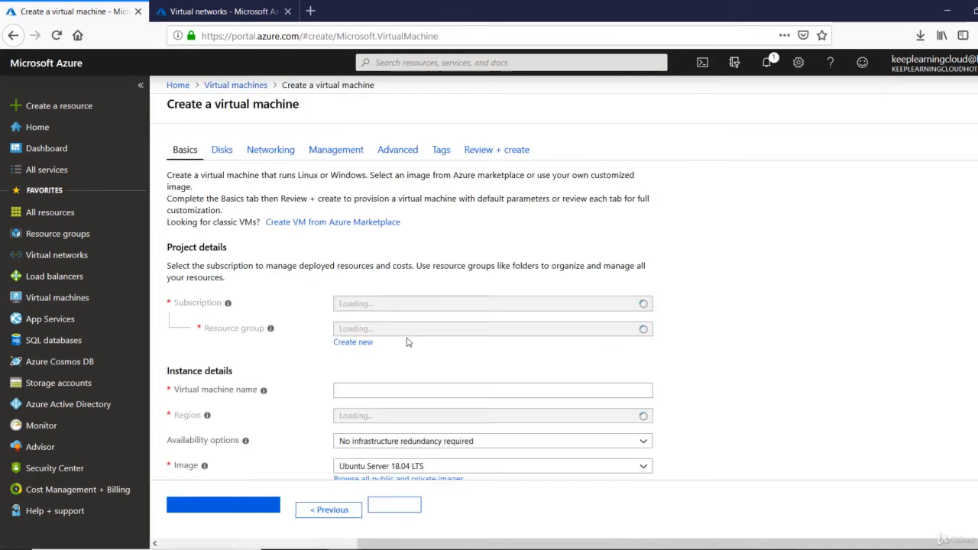
{"action": "left_click", "coordinate": [412, 328]}
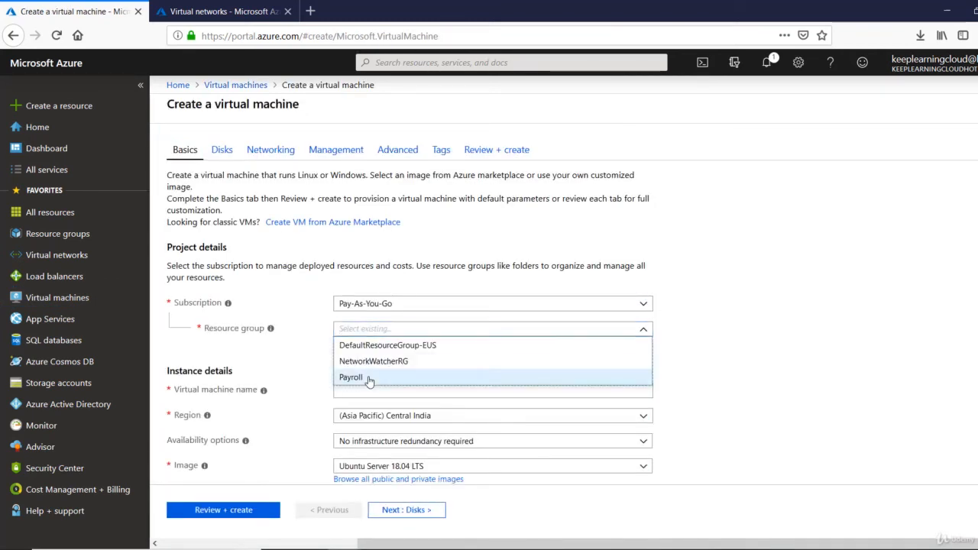
{"action": "left_click", "coordinate": [371, 379]}
{"action": "scroll", "coordinate": [370, 341], "scroll_direction": "down", "scroll_amount": 2}
{"action": "left_click", "coordinate": [375, 321]}
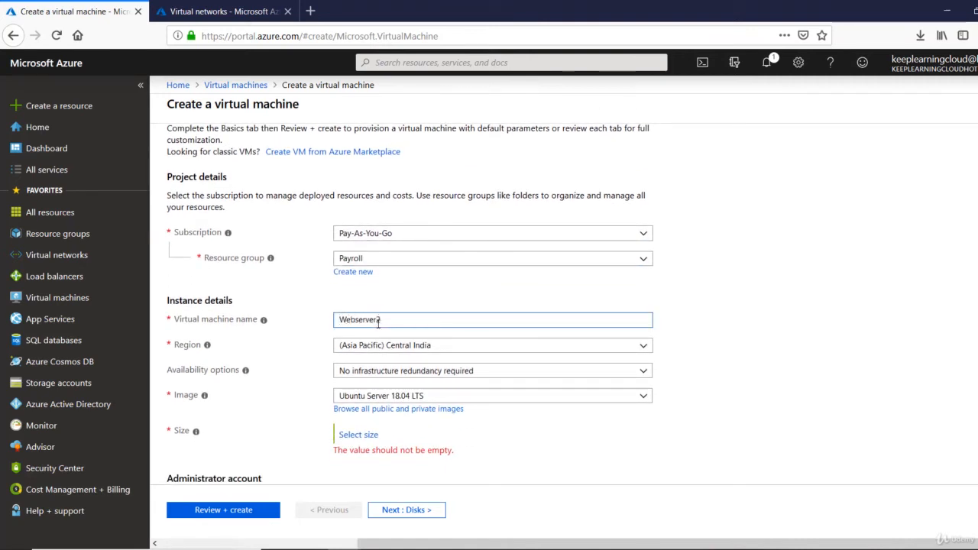
{"action": "type", "text": "Webserver2"}
{"action": "left_click", "coordinate": [402, 346]}
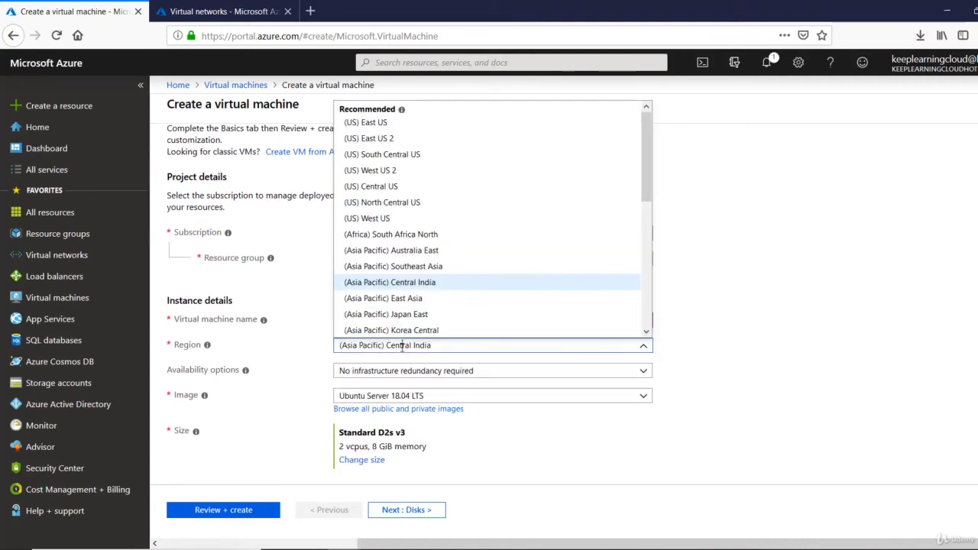
{"action": "left_click", "coordinate": [409, 189]}
- Choose the Windows Server 2012 R2 Datacenter image and the B2s size
{"action": "scroll", "coordinate": [441, 417], "scroll_direction": "down", "scroll_amount": 4}
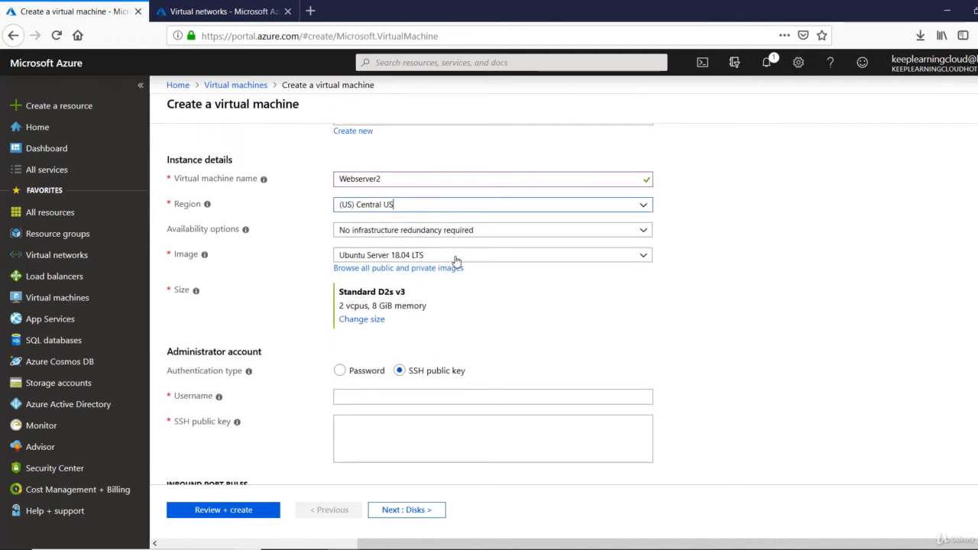
{"action": "left_click", "coordinate": [456, 259]}
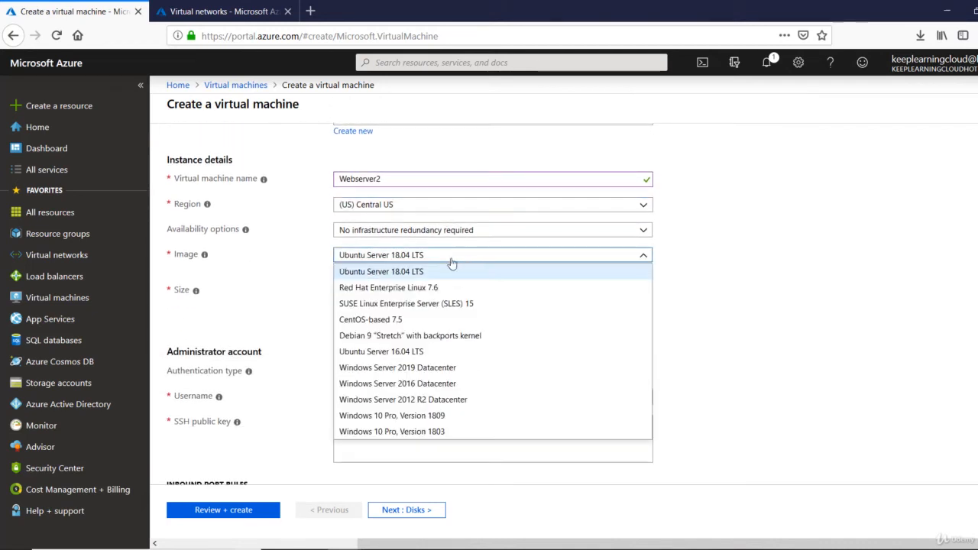
{"action": "left_click", "coordinate": [419, 391]}
{"action": "left_click", "coordinate": [364, 321]}
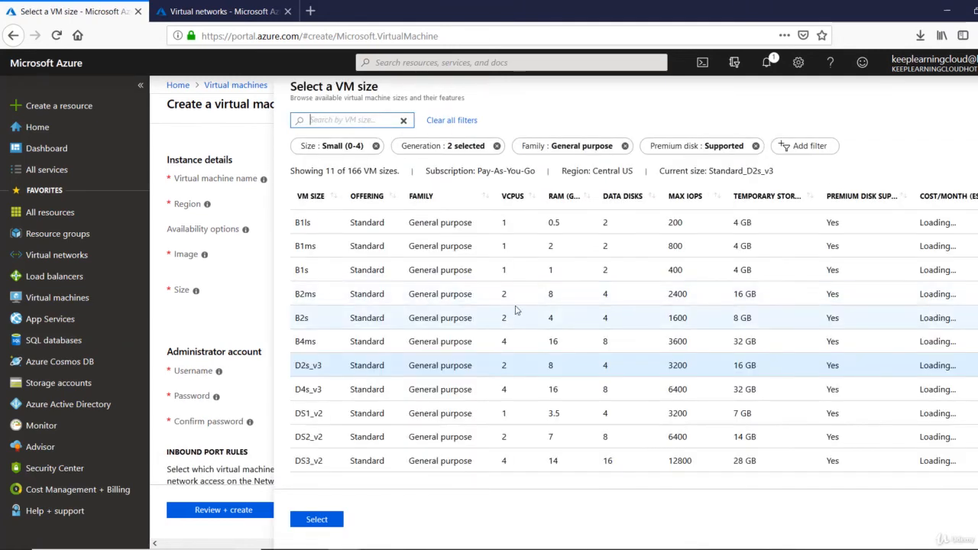
{"action": "left_click", "coordinate": [507, 317]}
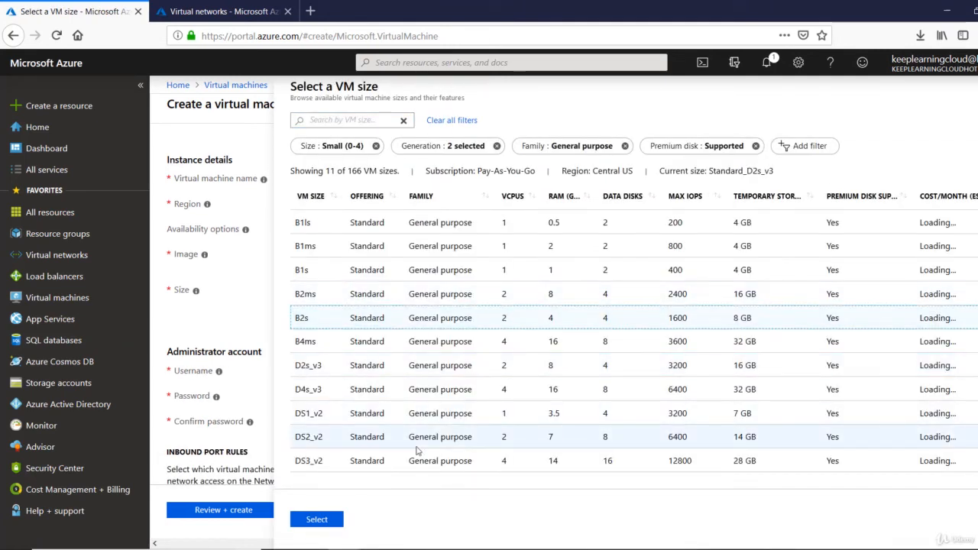
{"action": "left_click", "coordinate": [315, 519]}
- Set the administrator username and password, confirming the password
{"action": "left_click", "coordinate": [448, 372]}
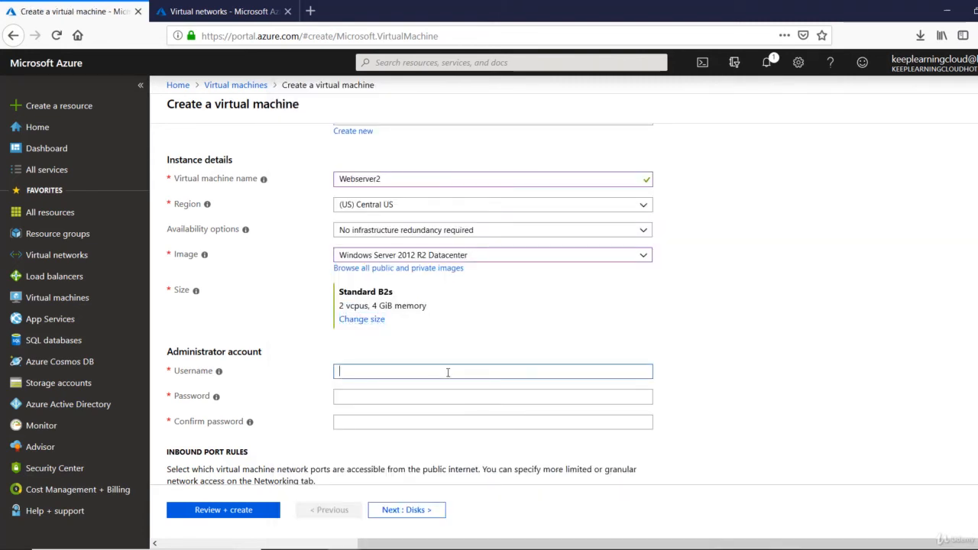
{"action": "type", "text": "rootadmin"}
{"action": "key", "text": "Tab"}
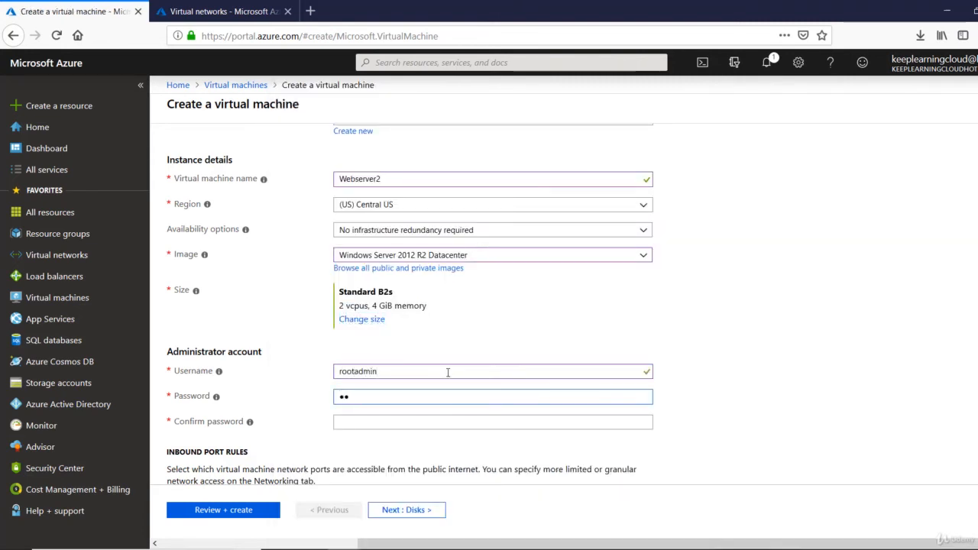
{"action": "type", "text": "•••••••••••••"}
{"action": "key", "text": "Tab"}
{"action": "type", "text": "••••••••"}
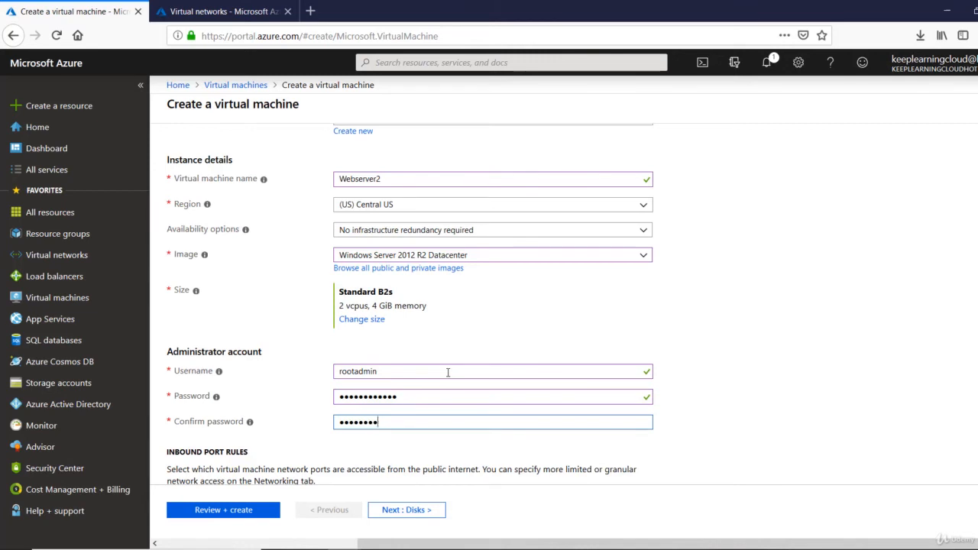
{"action": "type", "text": "•••••"}
{"action": "key", "text": "Tab"}
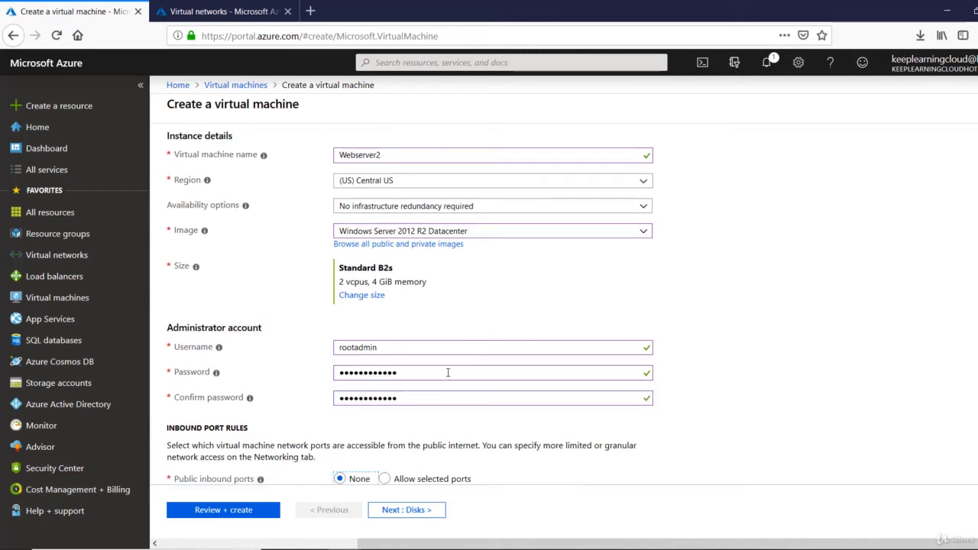
- Allow RDP (3389) as the selected inbound port, then continue to Disks
{"action": "scroll", "coordinate": [448, 372], "scroll_direction": "down", "scroll_amount": 2}
{"action": "left_click", "coordinate": [385, 306]}
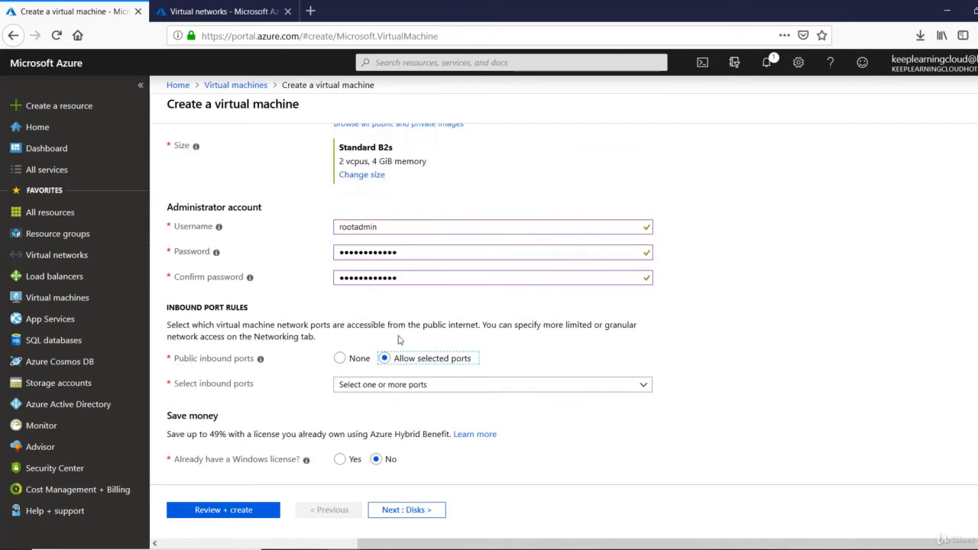
{"action": "left_click", "coordinate": [403, 386]}
{"action": "left_click", "coordinate": [345, 453]}
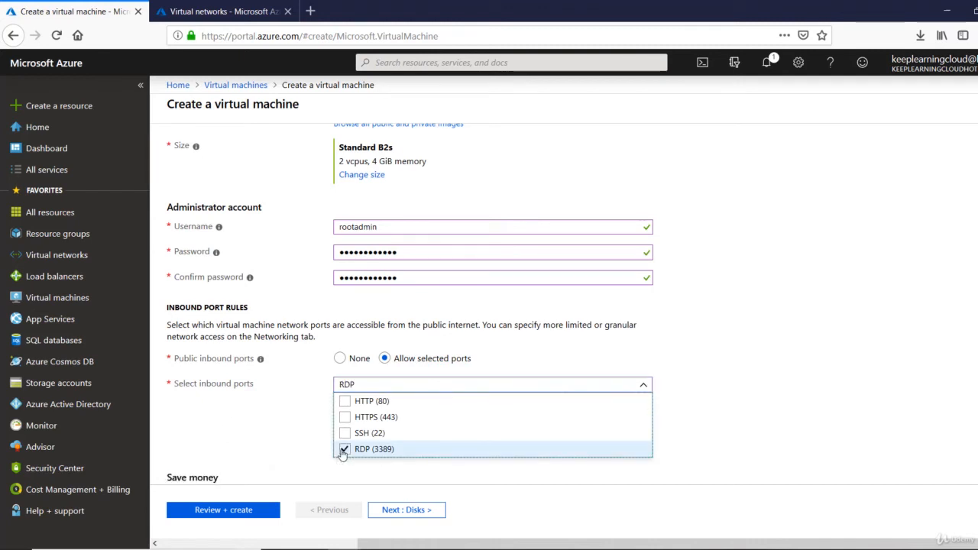
{"action": "left_click", "coordinate": [461, 479]}
{"action": "scroll", "coordinate": [428, 489], "scroll_direction": "down", "scroll_amount": 1}
{"action": "left_click", "coordinate": [410, 510]}
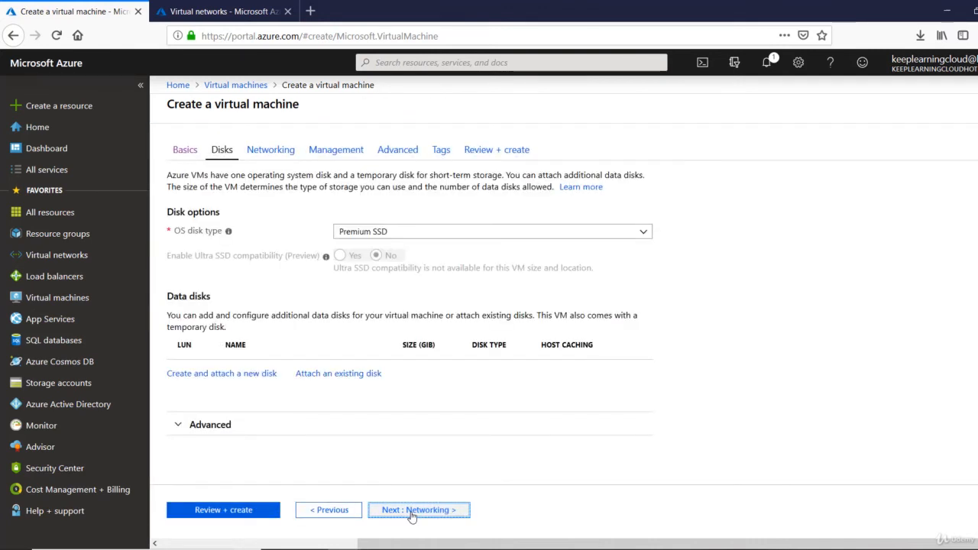
- Set the OS disk type to Standard HDD
{"action": "left_click", "coordinate": [439, 232]}
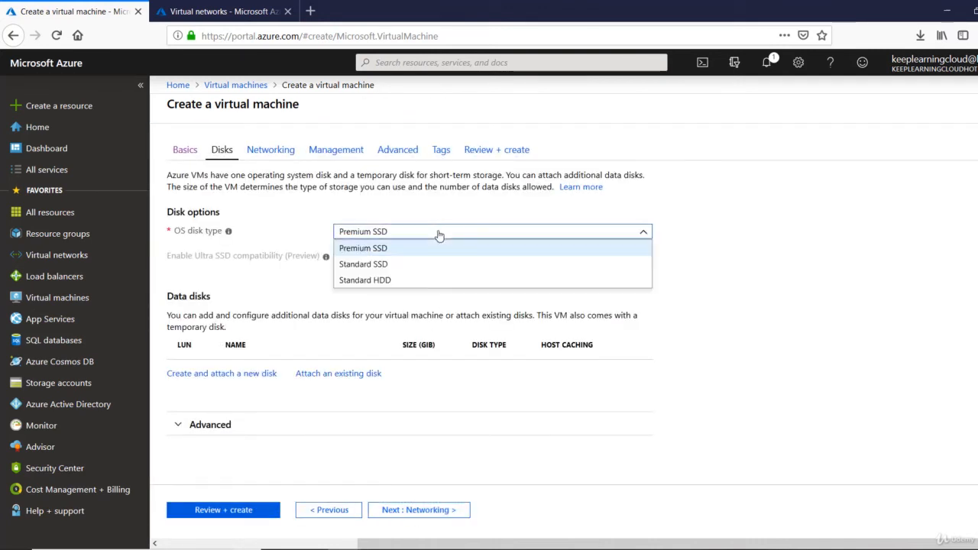
{"action": "left_click", "coordinate": [406, 279]}
{"action": "left_click", "coordinate": [425, 511]}
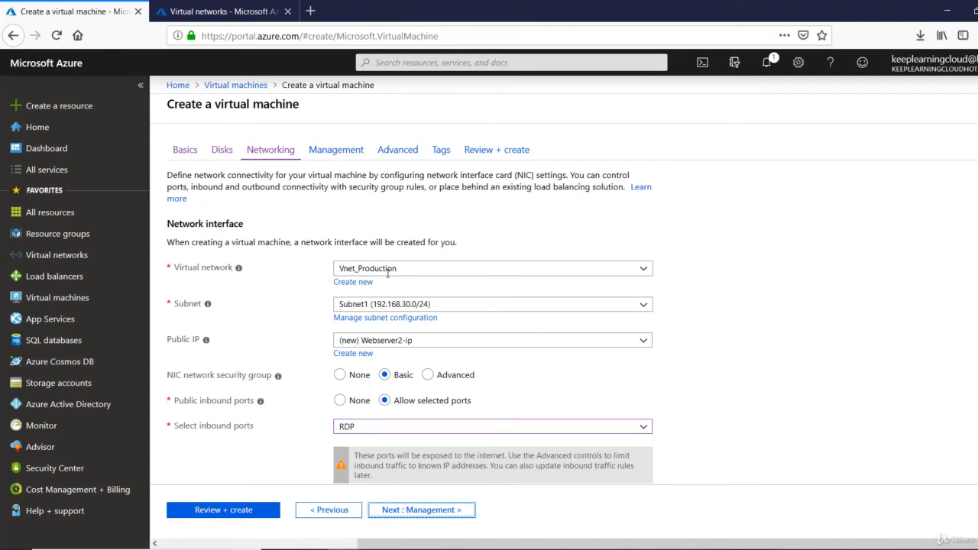
- Place Webserver2 in Subnet2 and advance through the remaining tabs to Review + create
{"action": "left_click", "coordinate": [397, 303]}
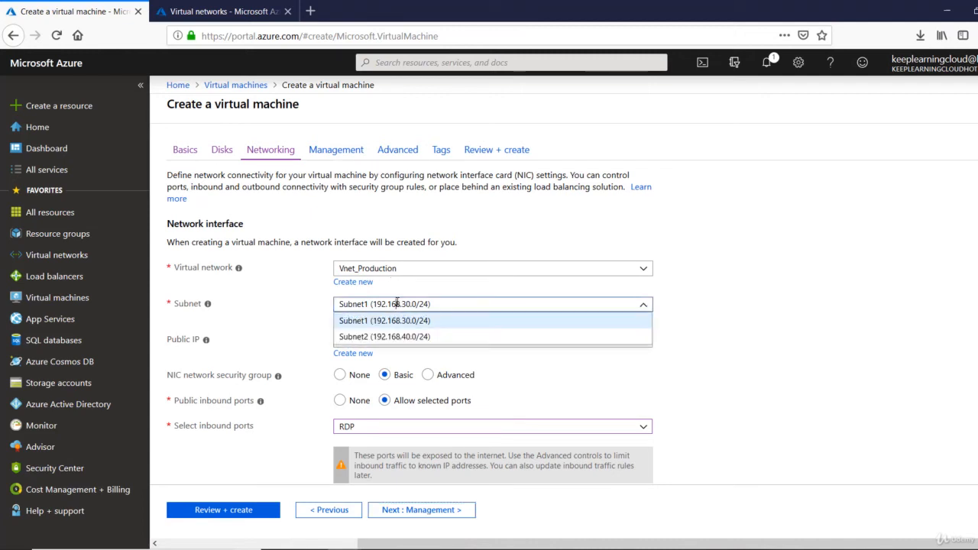
{"action": "left_click", "coordinate": [388, 337]}
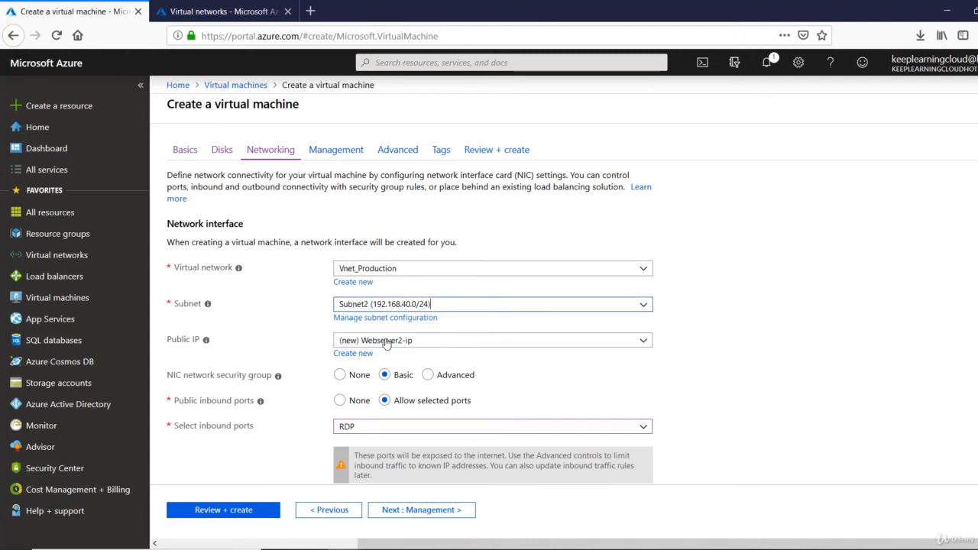
{"action": "left_click", "coordinate": [435, 517]}
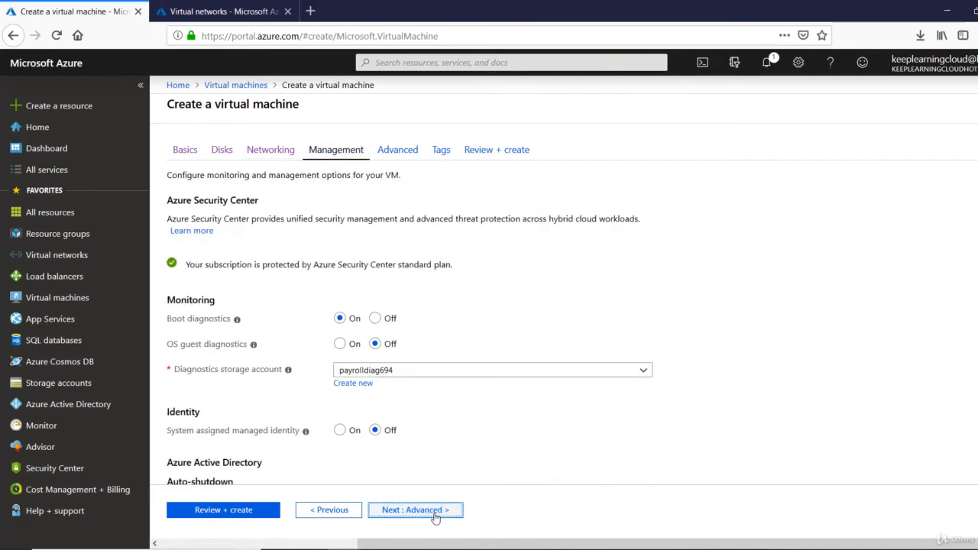
{"action": "left_click", "coordinate": [435, 516]}
{"action": "left_click", "coordinate": [435, 517]}
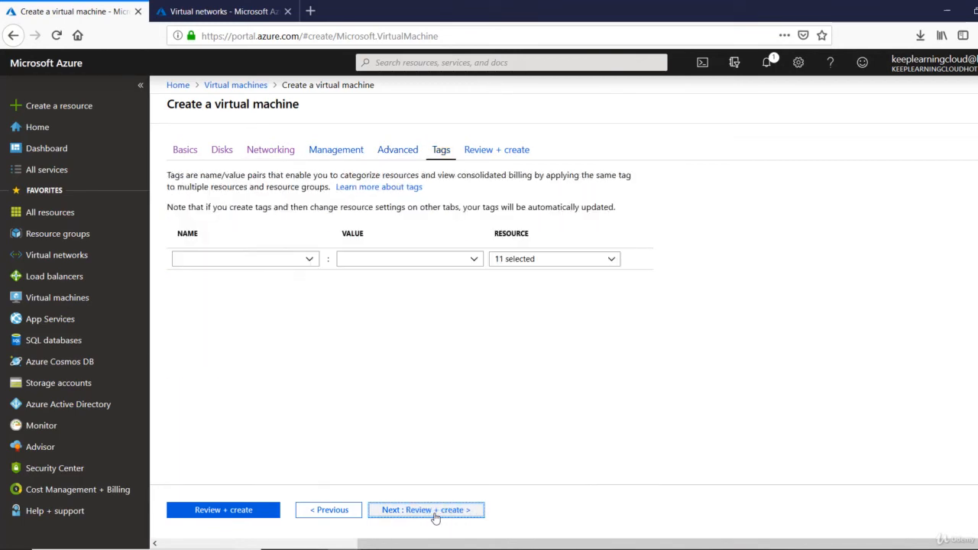
{"action": "left_click", "coordinate": [436, 517]}
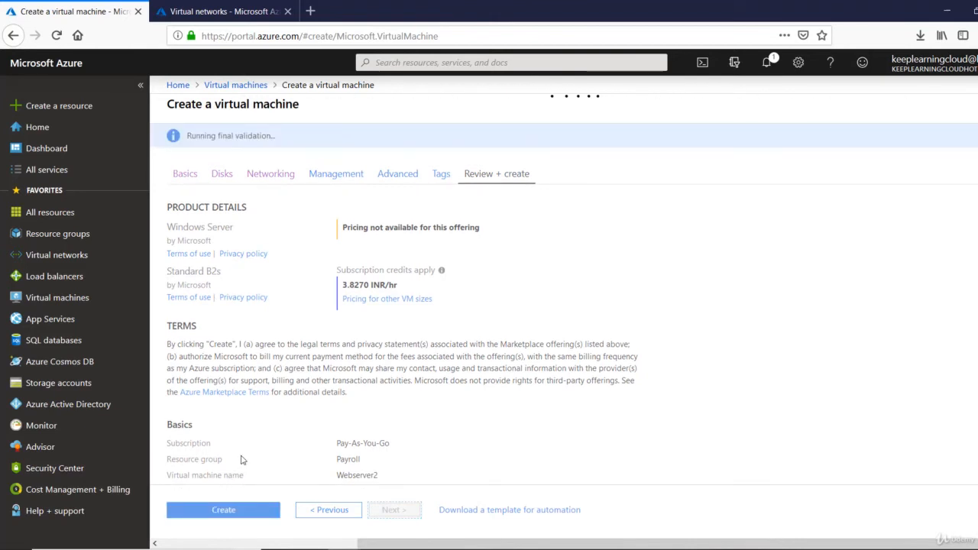
- Create the validated Webserver2 VM and open its resource page once deployed
{"action": "scroll", "coordinate": [241, 460], "scroll_direction": "down", "scroll_amount": 6}
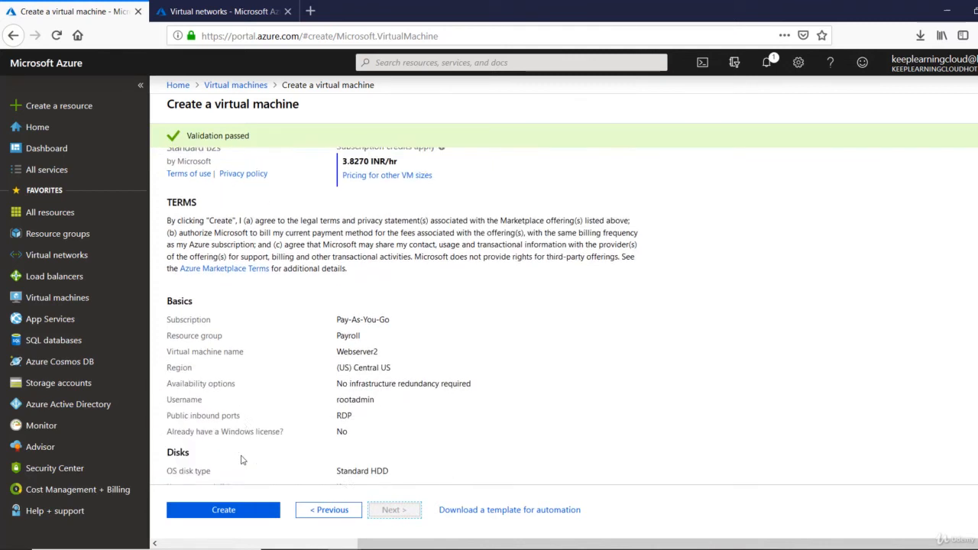
{"action": "left_click", "coordinate": [234, 511]}
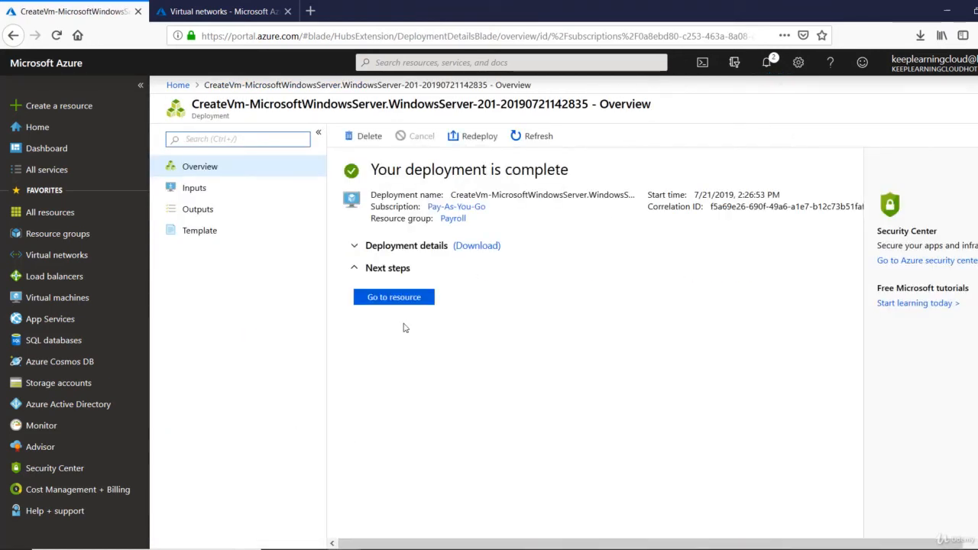
{"action": "left_click", "coordinate": [405, 303]}
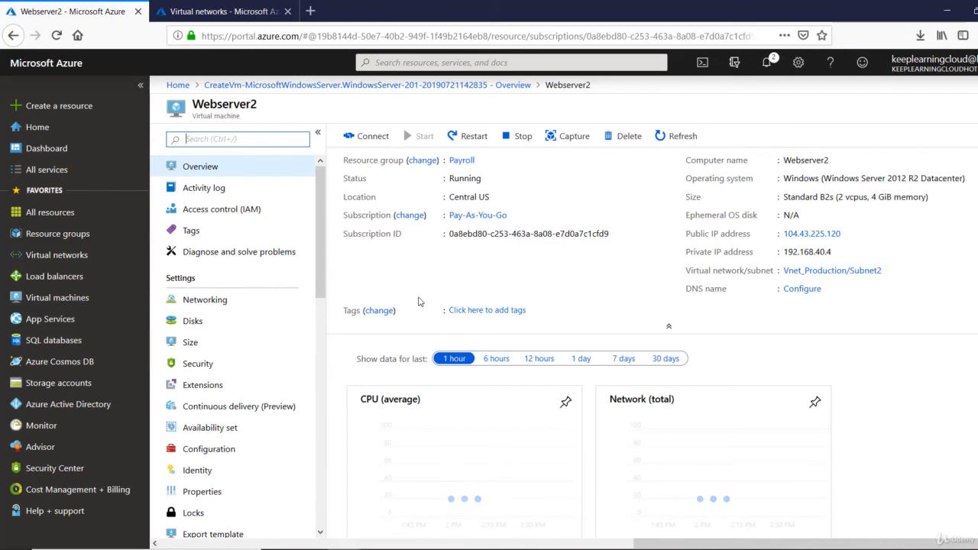
- Open Remote Desktop and connect to Webserver2's copied public IP 104.43.225.120
{"action": "key", "text": "super+r"}
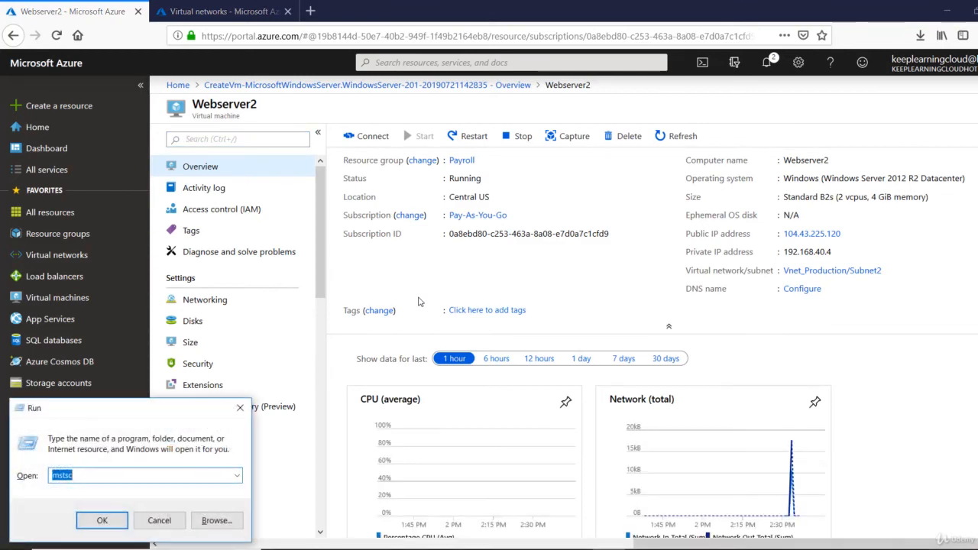
{"action": "key", "text": "Return"}
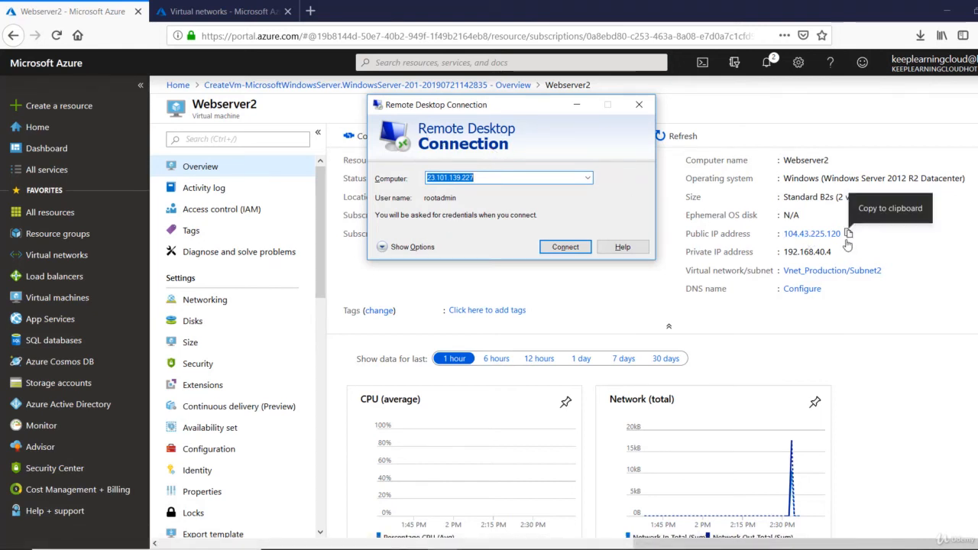
{"action": "left_click", "coordinate": [848, 236]}
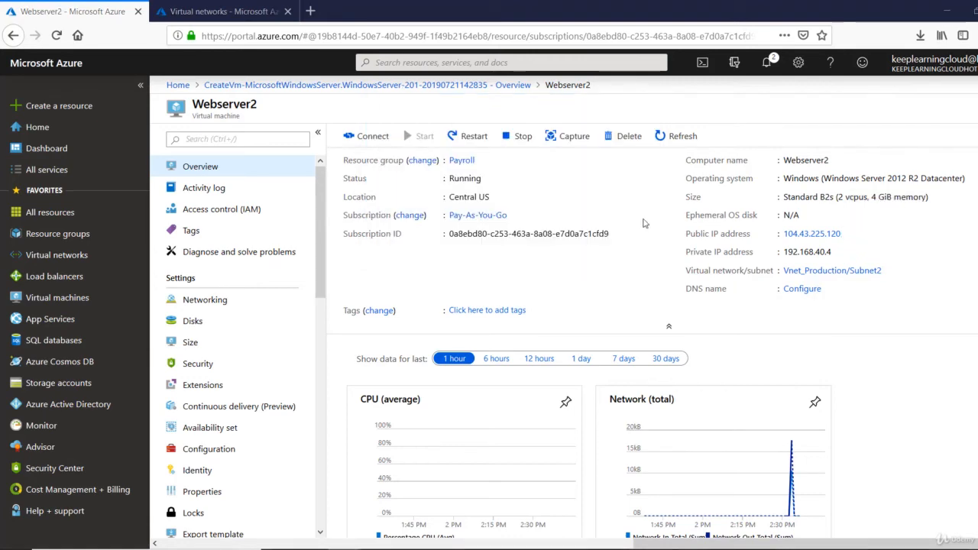
{"action": "key", "text": "alt+Tab"}
{"action": "key", "text": "ctrl+v"}
{"action": "left_click", "coordinate": [579, 249]}
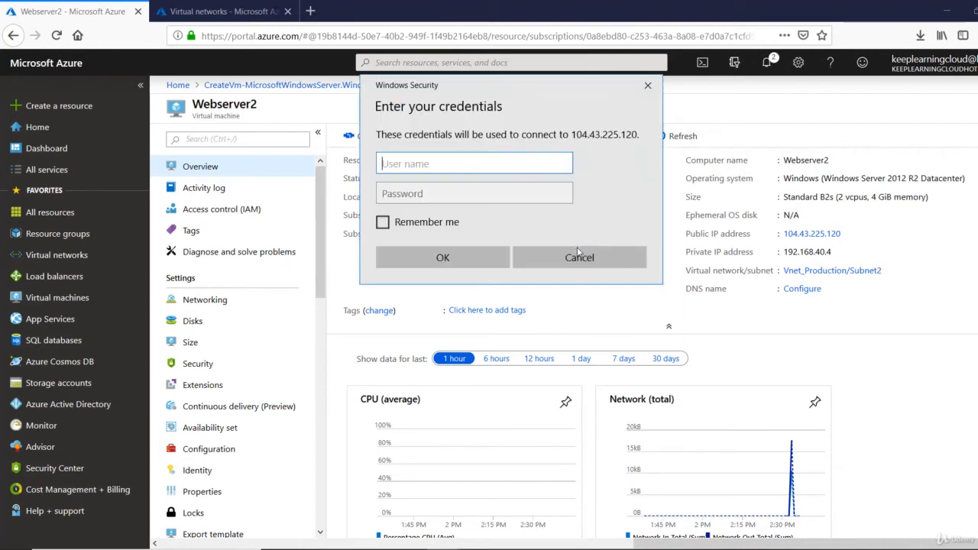
- Enter the admin credentials, accept the certificate, and allow network discovery on Webserver2
{"action": "type", "text": "a"}
{"action": "type", "text": "ootadmin"}
{"action": "key", "text": "Tab"}
{"action": "type", "text": "•••••••••••"}
{"action": "key", "text": "Return"}
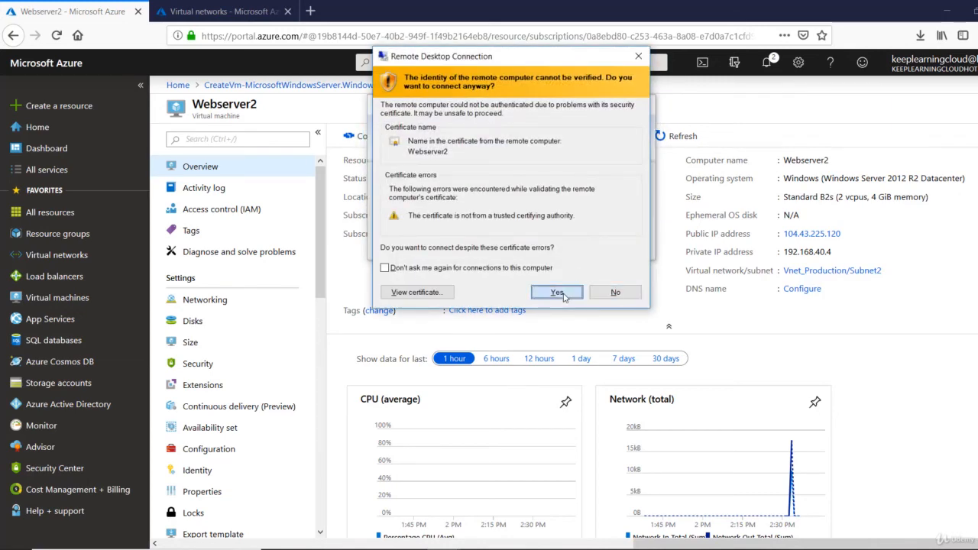
{"action": "left_click", "coordinate": [560, 292]}
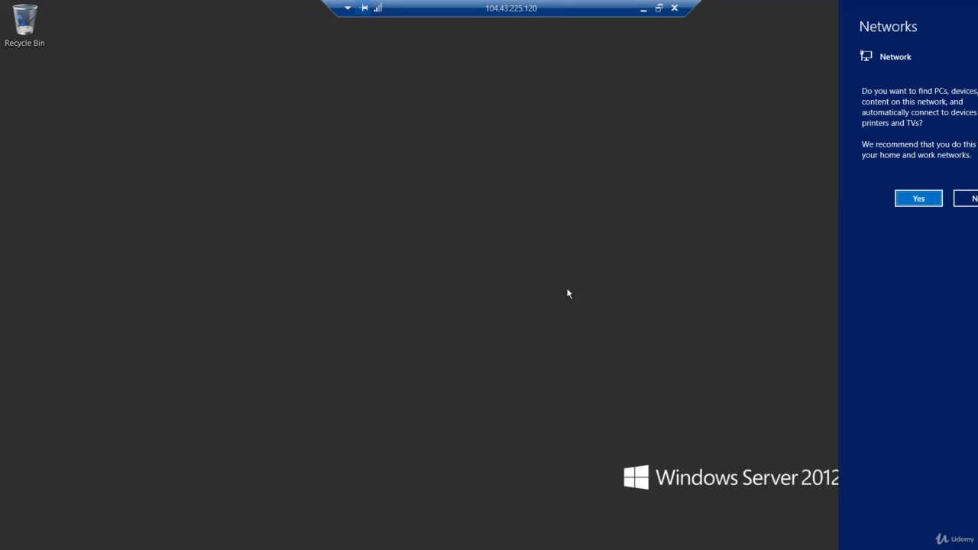
{"action": "left_click", "coordinate": [922, 203]}
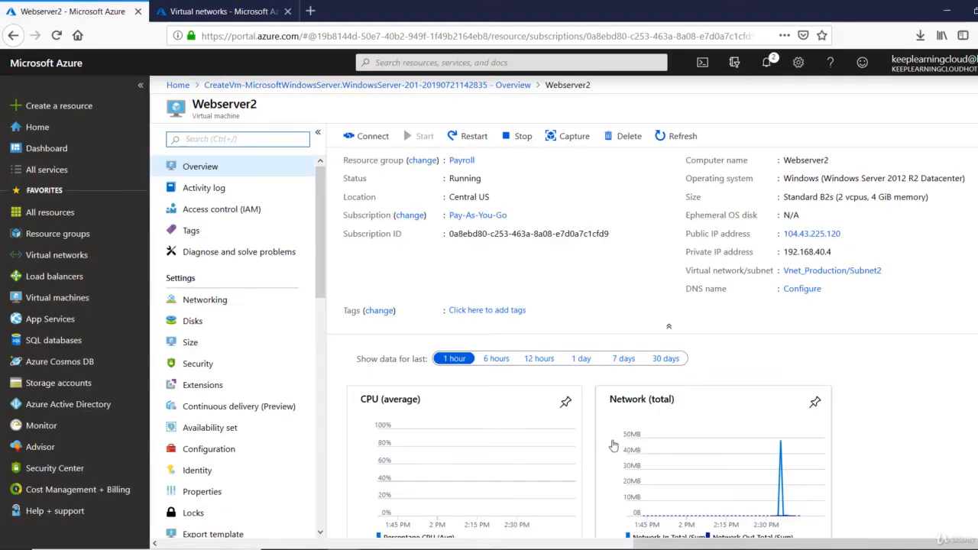
- Restore the 13.67.177.106 remote session to a window and enlarge it at the top-left
{"action": "mouse_move", "coordinate": [443, 547]}
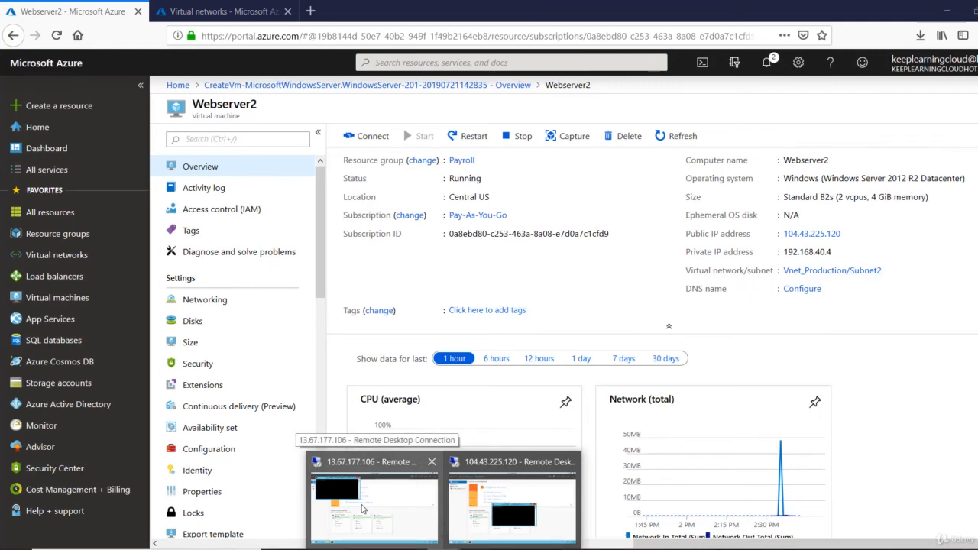
{"action": "left_click", "coordinate": [362, 509]}
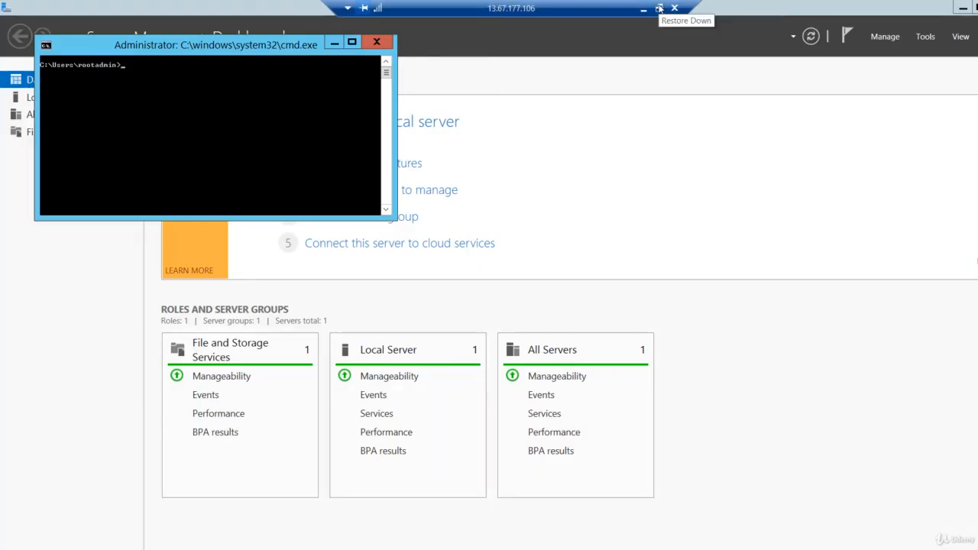
{"action": "left_click", "coordinate": [659, 8]}
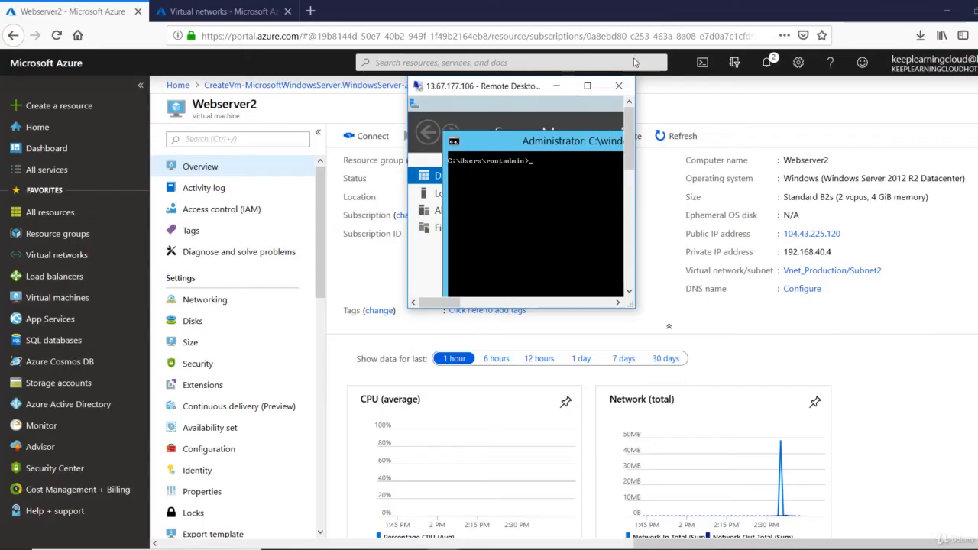
{"action": "left_click_drag", "start_coordinate": [543, 80], "coordinate": [119, 17]}
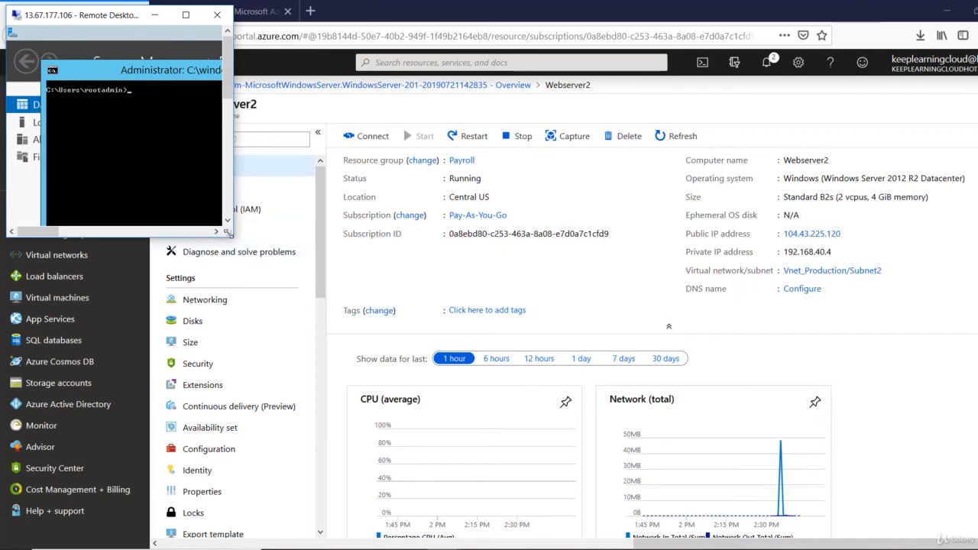
{"action": "left_click_drag", "start_coordinate": [232, 236], "coordinate": [501, 531]}
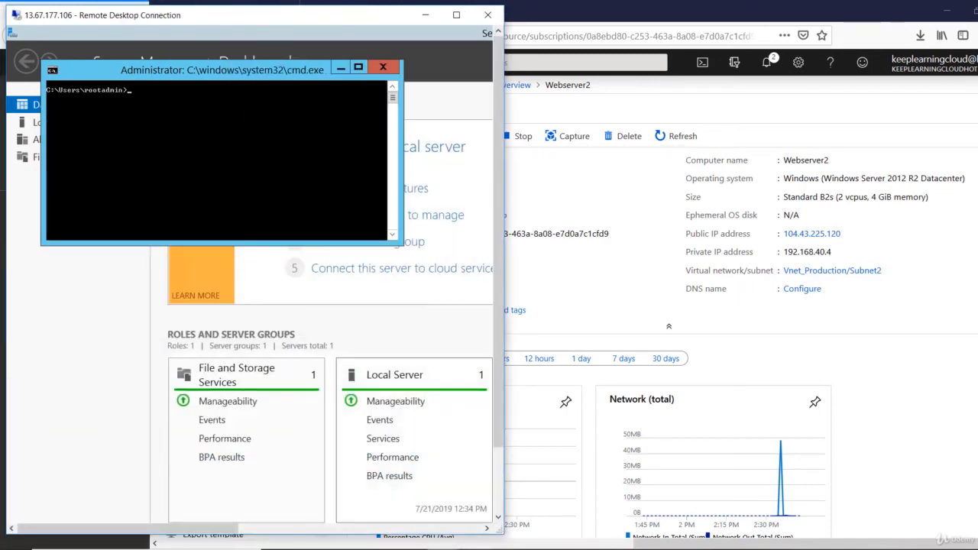
- Restore the 104.43.225.120 session to a window filling the right half, beside the first session
{"action": "mouse_move", "coordinate": [474, 544]}
{"action": "left_click", "coordinate": [478, 497]}
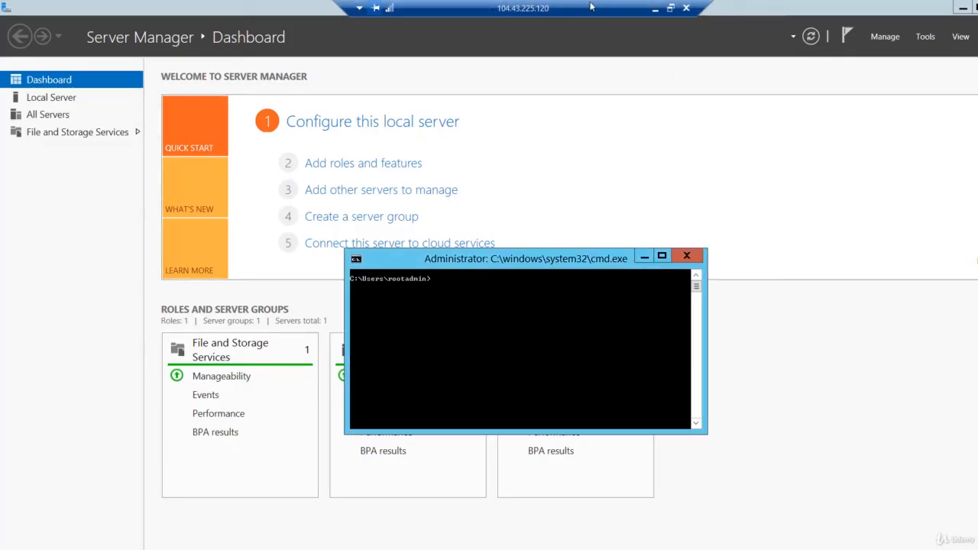
{"action": "left_click", "coordinate": [670, 8]}
{"action": "left_click_drag", "start_coordinate": [694, 116], "coordinate": [594, 5]}
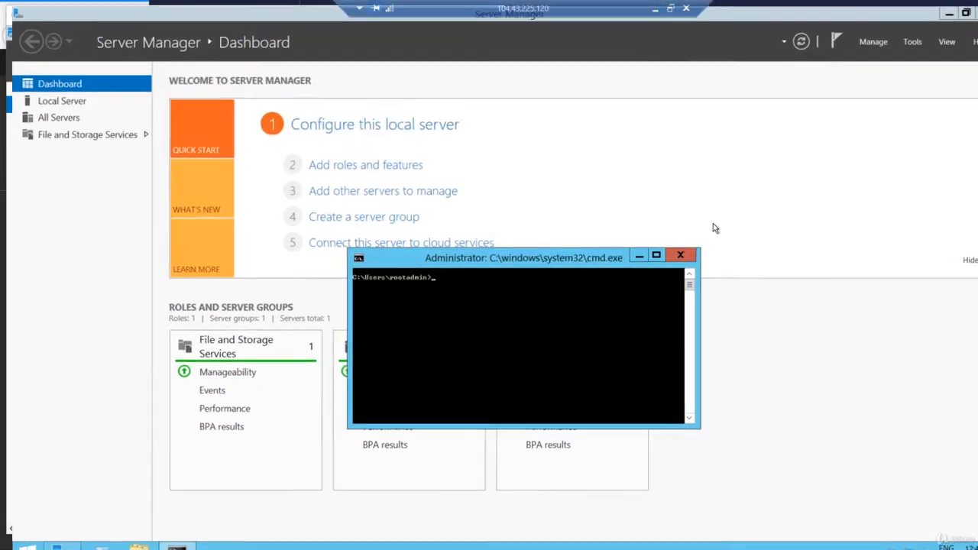
{"action": "double_click", "coordinate": [508, 9]}
{"action": "left_click_drag", "start_coordinate": [726, 120], "coordinate": [631, 25]}
{"action": "left_click_drag", "start_coordinate": [750, 246], "coordinate": [976, 549]}
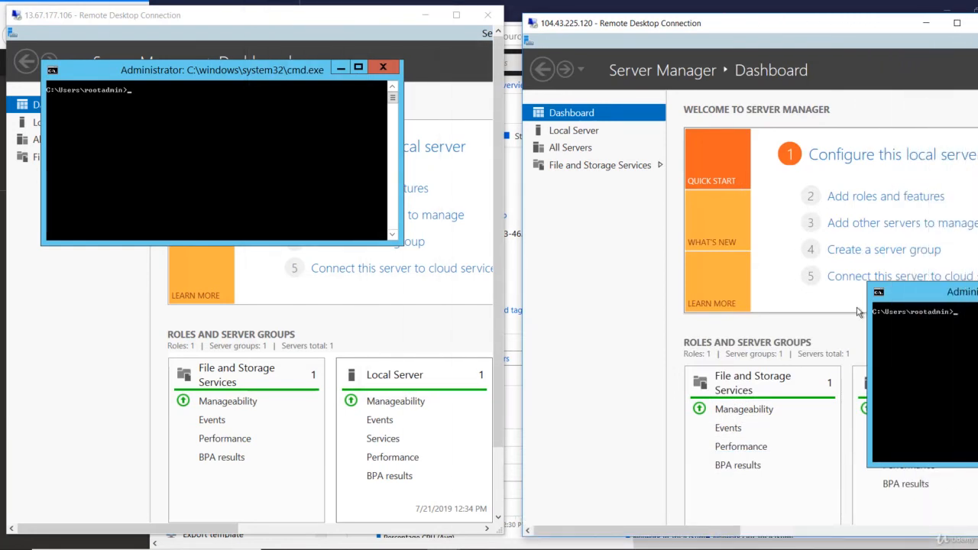
{"action": "left_click_drag", "start_coordinate": [641, 147], "coordinate": [599, 123]}
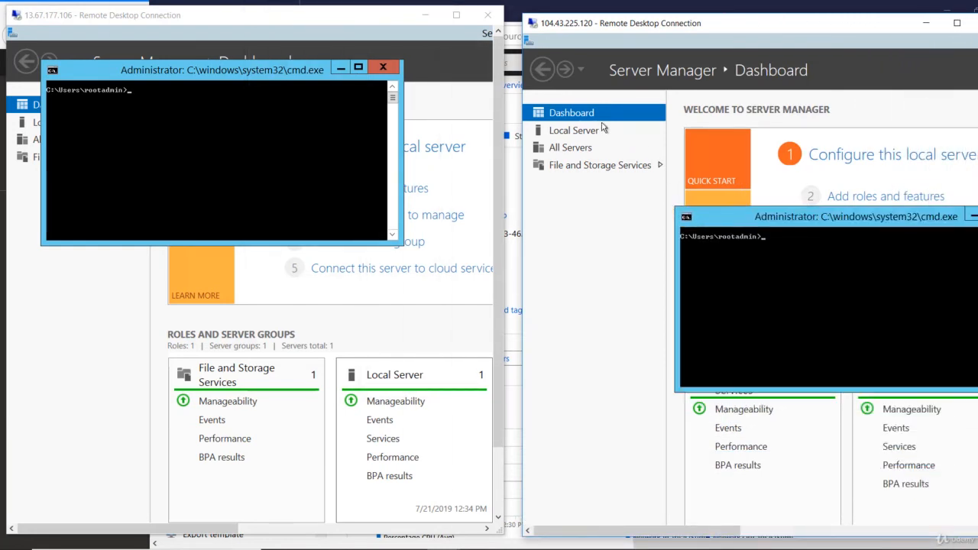
{"action": "left_click", "coordinate": [238, 109]}
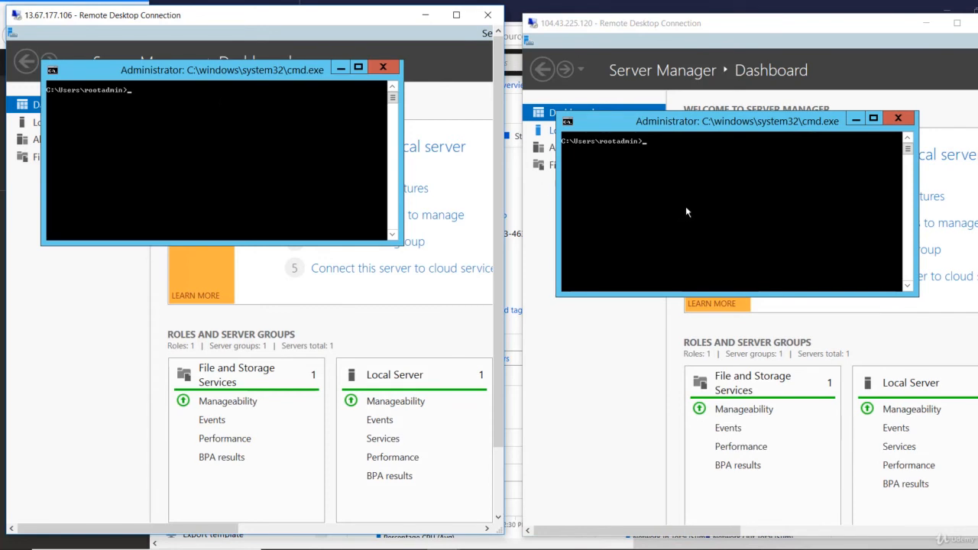
- Run hostname in both consoles to confirm Webserver1 and Webserver2
{"action": "type", "text": "hostna"}
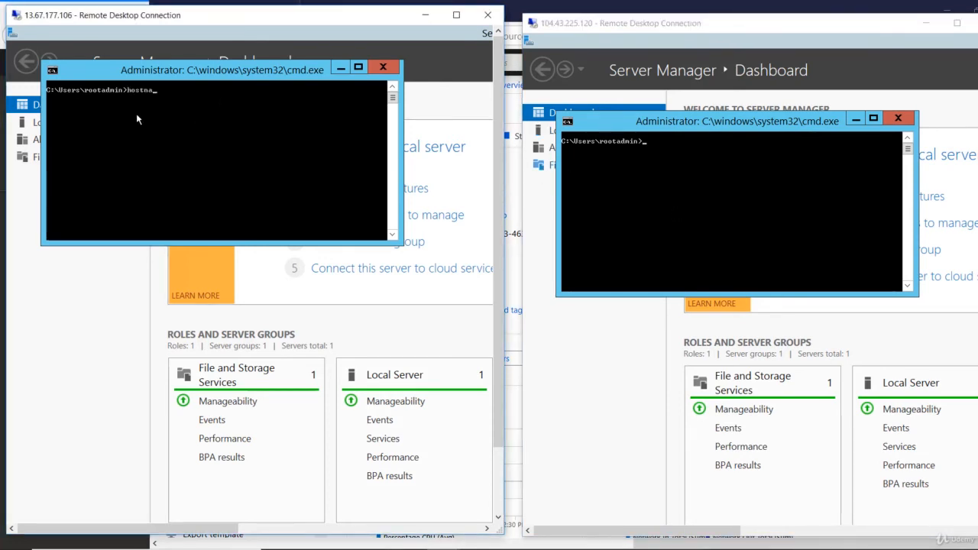
{"action": "type", "text": "me"}
{"action": "key", "text": "Return"}
{"action": "left_click", "coordinate": [691, 195]}
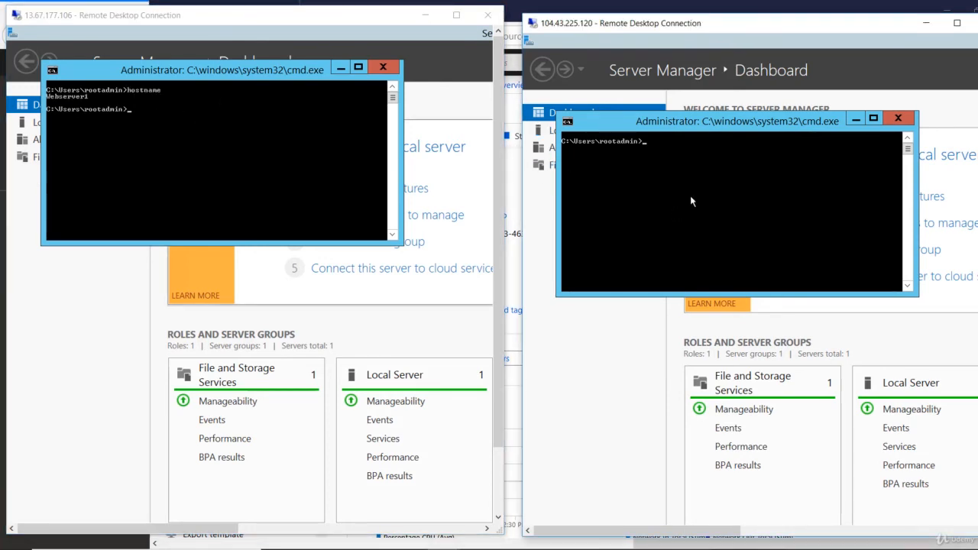
{"action": "type", "text": "hostname"}
{"action": "key", "text": "Return"}
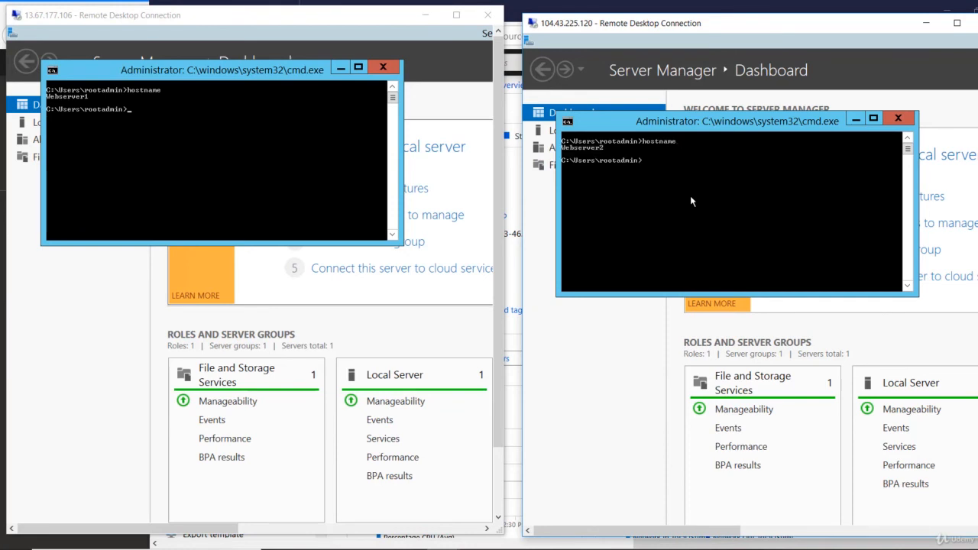
- Run ipconfig in both consoles to show each server's IP configuration
{"action": "left_click", "coordinate": [260, 139]}
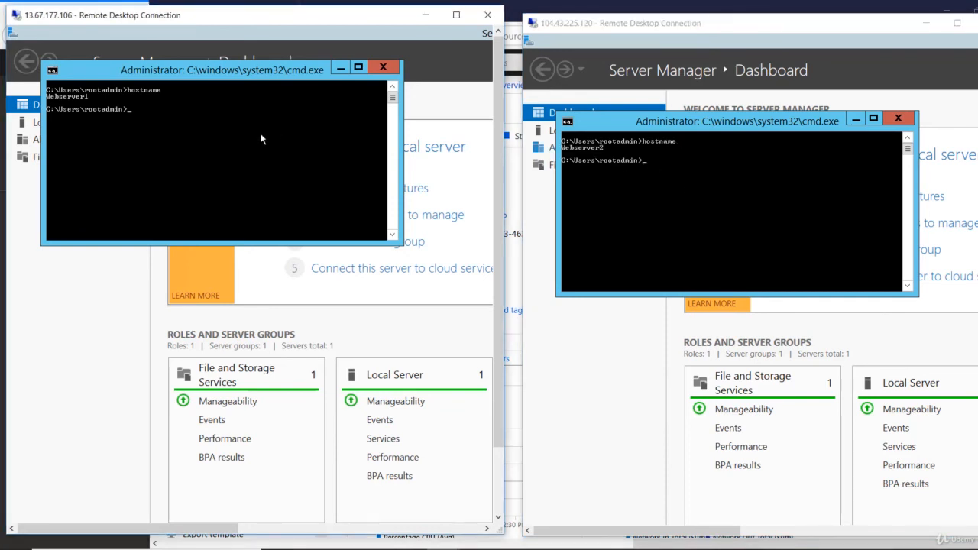
{"action": "type", "text": "ipconfig"}
{"action": "key", "text": "Return"}
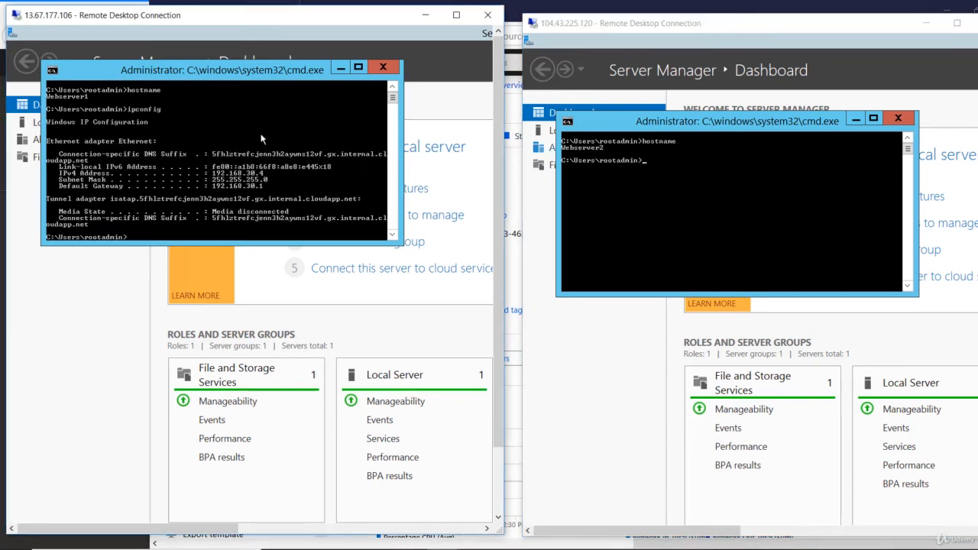
{"action": "left_click", "coordinate": [710, 221]}
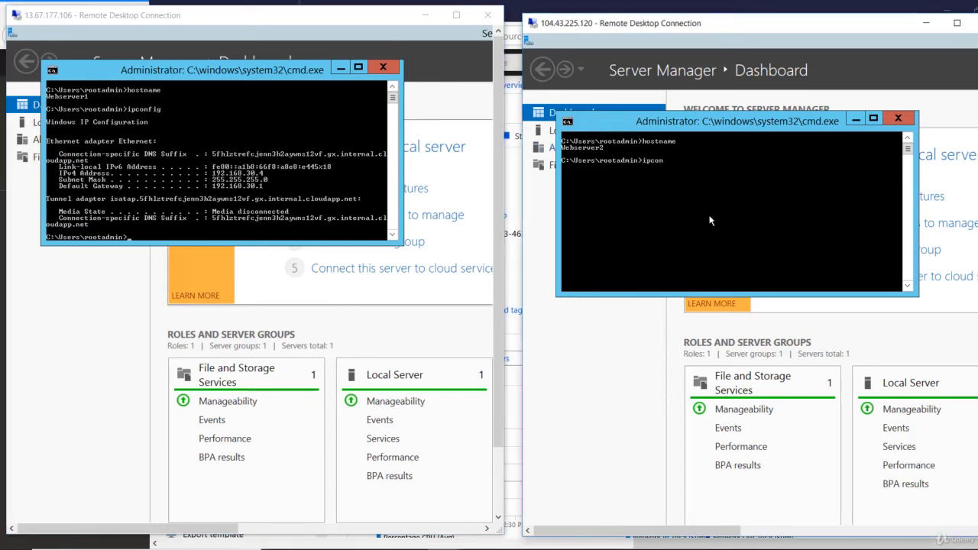
{"action": "type", "text": "ipconfig"}
{"action": "key", "text": "Return"}
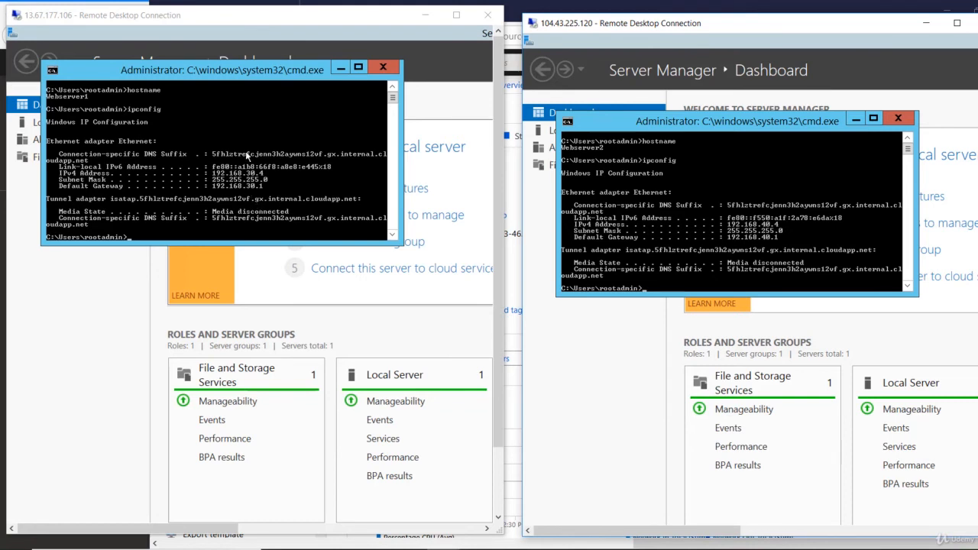
- Mark and select Webserver1's IPv4 address 192.168.30.4 in its console
{"action": "right_click", "coordinate": [247, 153]}
{"action": "left_click", "coordinate": [266, 160]}
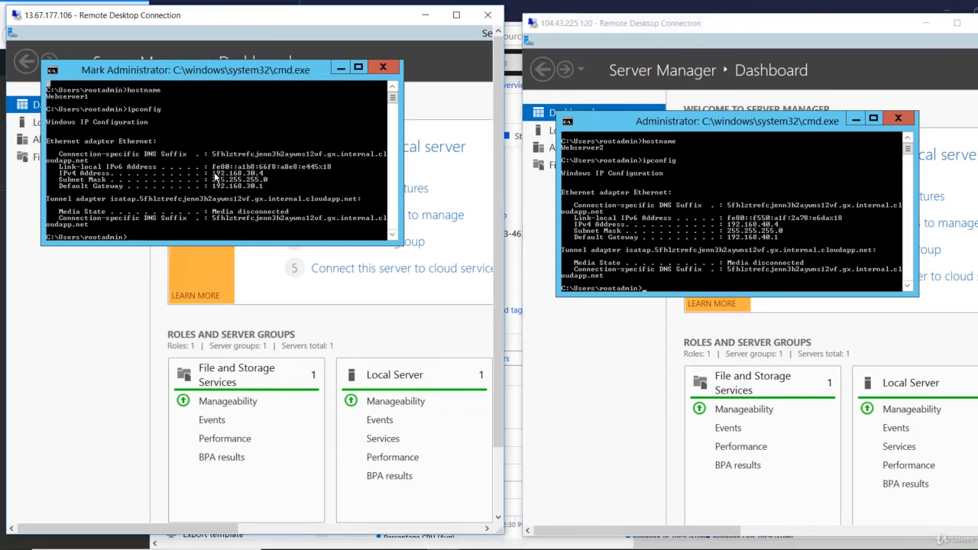
{"action": "left_click_drag", "start_coordinate": [214, 173], "coordinate": [254, 180]}
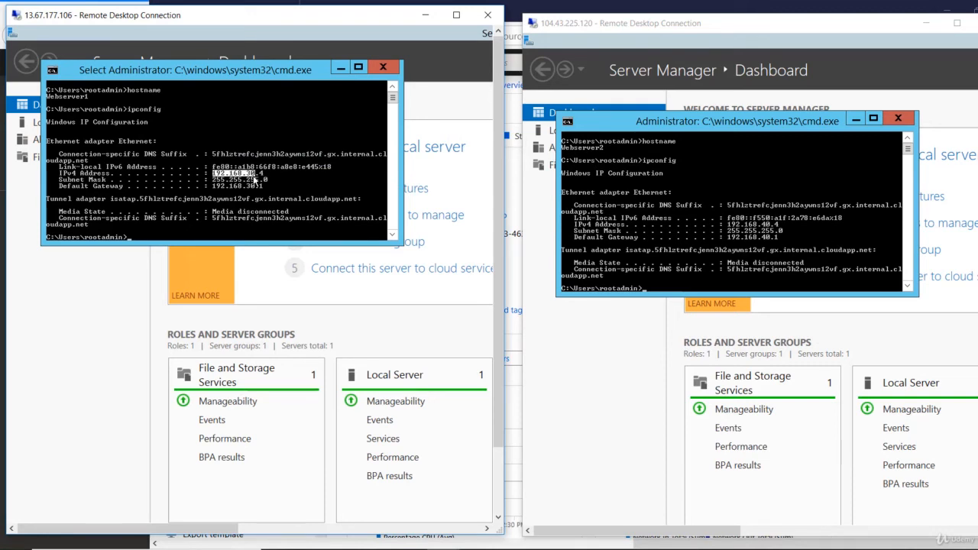
{"action": "left_click_drag", "start_coordinate": [254, 180], "coordinate": [256, 180]}
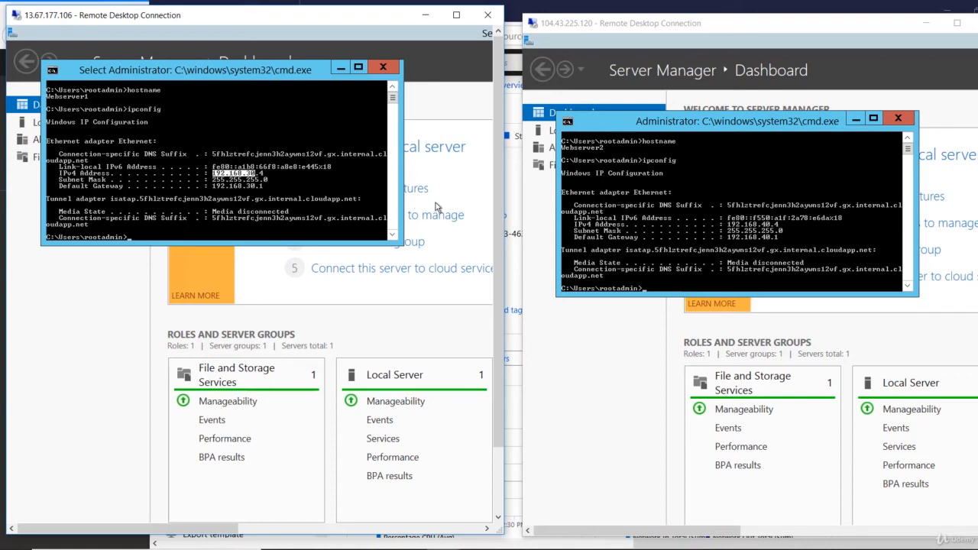
- Select Webserver2's IPv4 address 192.168.40.4, then start a ping command in Webserver1's console
{"action": "left_click", "coordinate": [732, 230]}
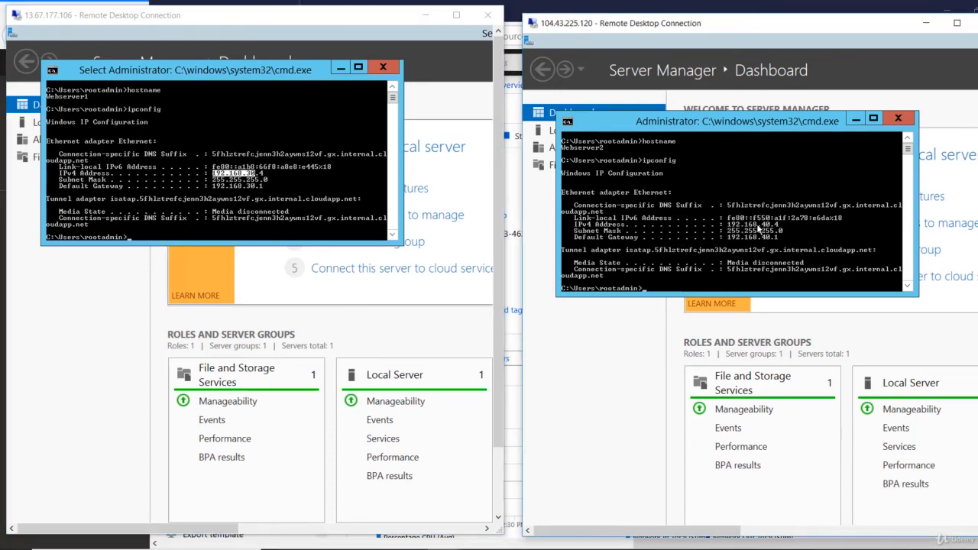
{"action": "right_click", "coordinate": [747, 232]}
{"action": "left_click", "coordinate": [750, 233]}
{"action": "left_click_drag", "start_coordinate": [725, 224], "coordinate": [781, 227]}
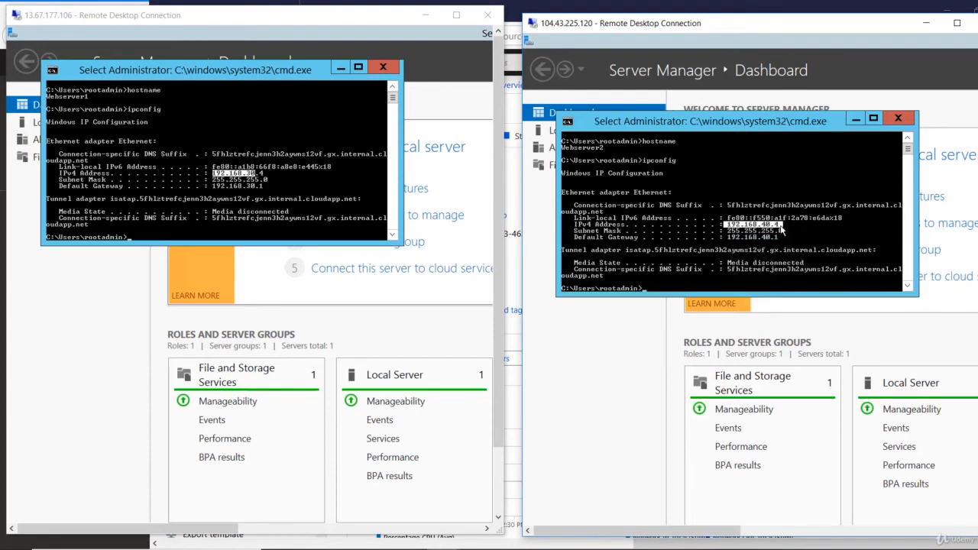
{"action": "left_click", "coordinate": [299, 193]}
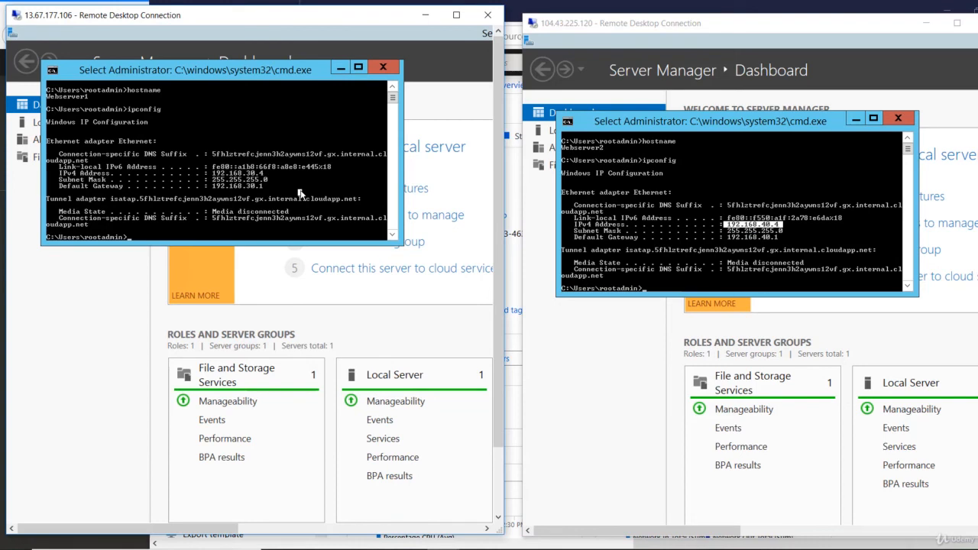
{"action": "type", "text": "ping 192.168"}
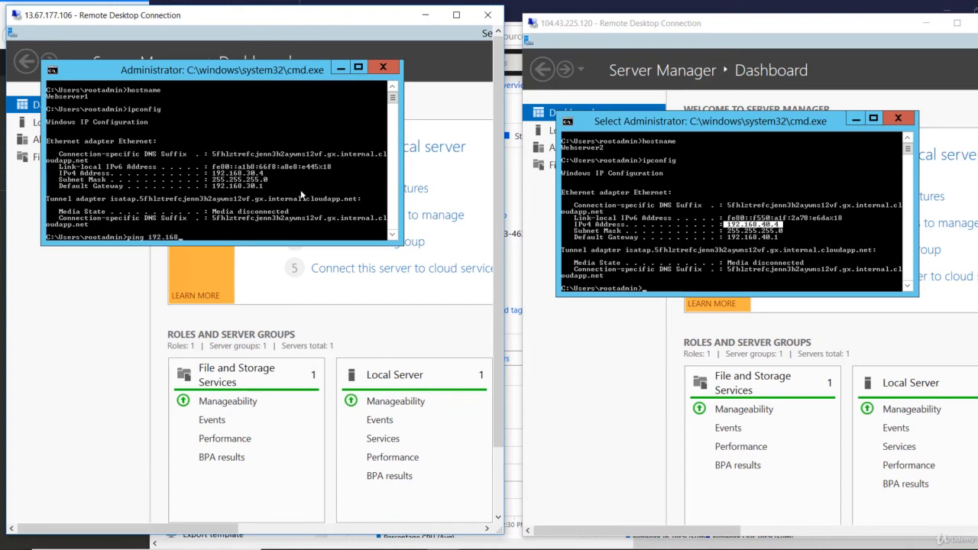
{"action": "type", "text": ".40.2"}
- Correct the address and ping 192.168.40.4 from Webserver1
{"action": "key", "text": "BackSpace"}
{"action": "type", "text": "4"}
{"action": "key", "text": "Return"}
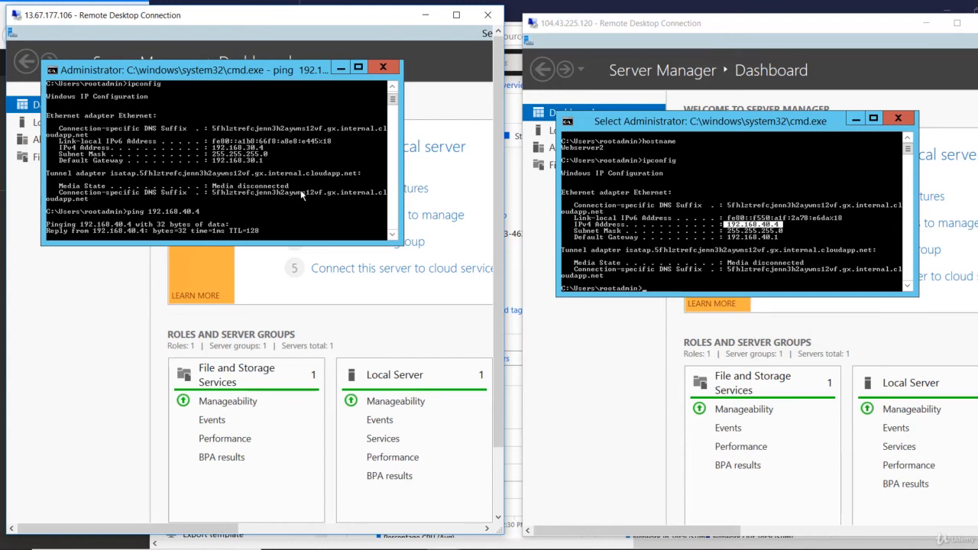
- Ping Webserver1's address 192.168.30.4 from Webserver2's console
{"action": "left_click", "coordinate": [710, 248]}
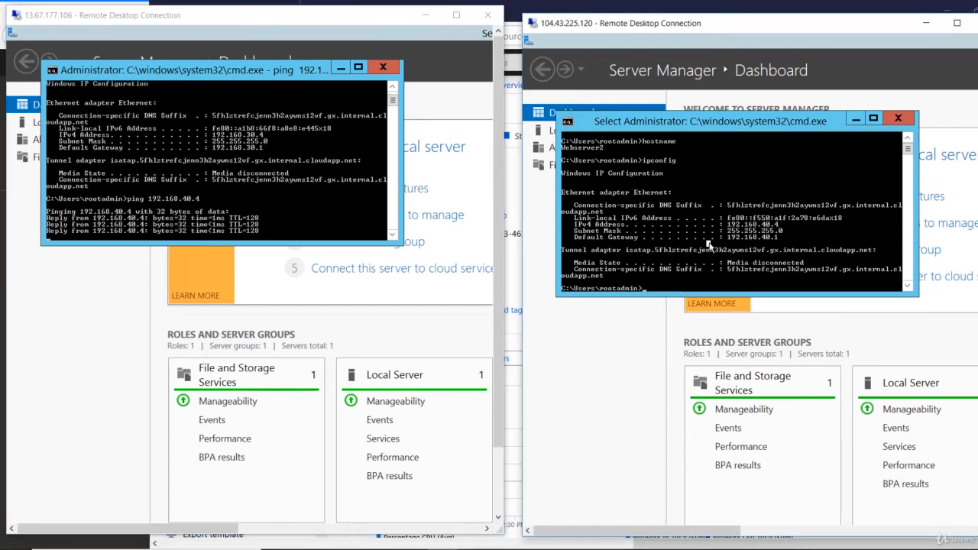
{"action": "type", "text": "ping 192.168.30.4"}
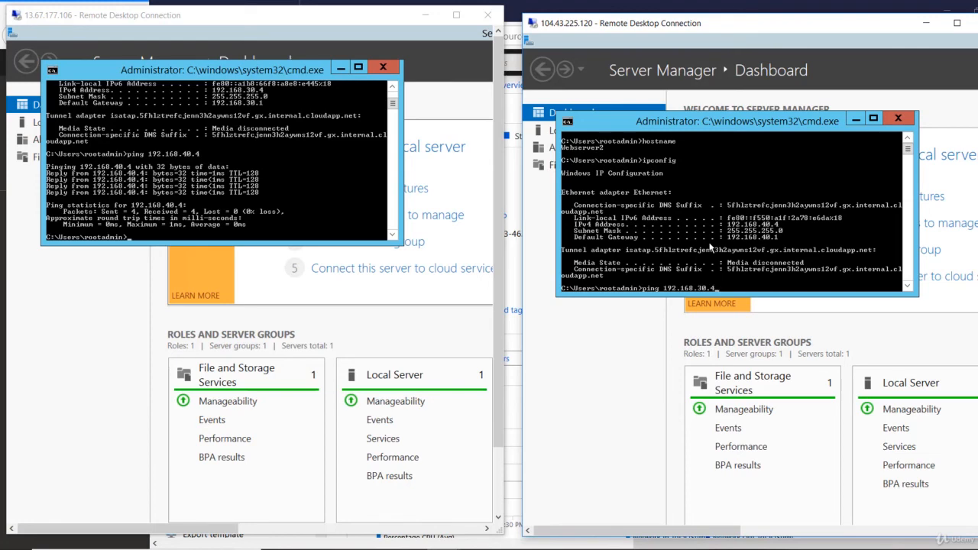
{"action": "key", "text": "Return"}
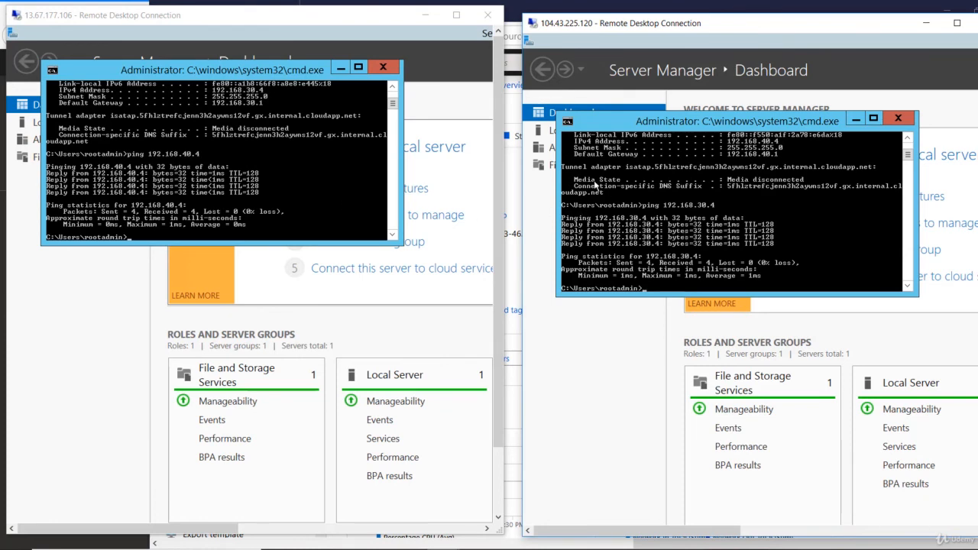
- Return to the Azure portal and open Webserver2's Networking page
{"action": "left_click", "coordinate": [516, 188]}
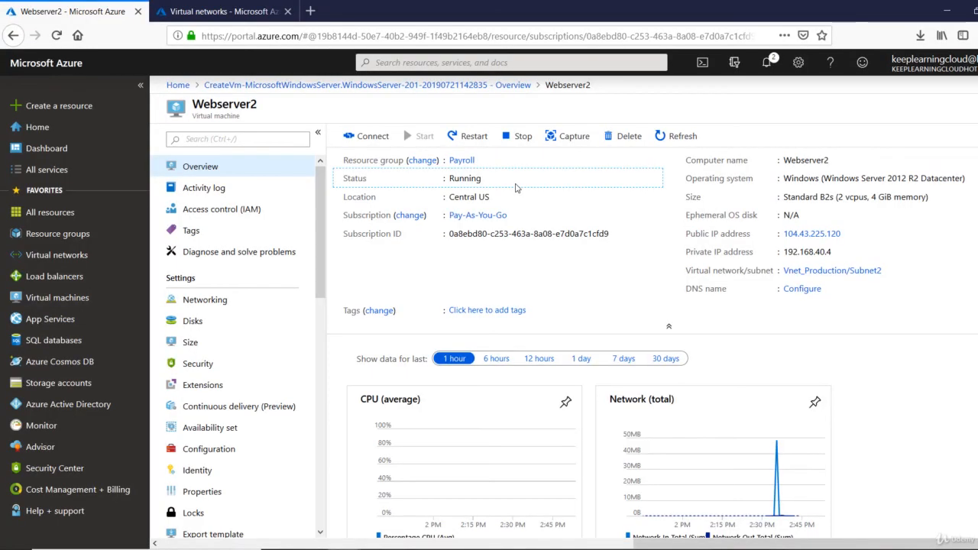
{"action": "left_click", "coordinate": [195, 301]}
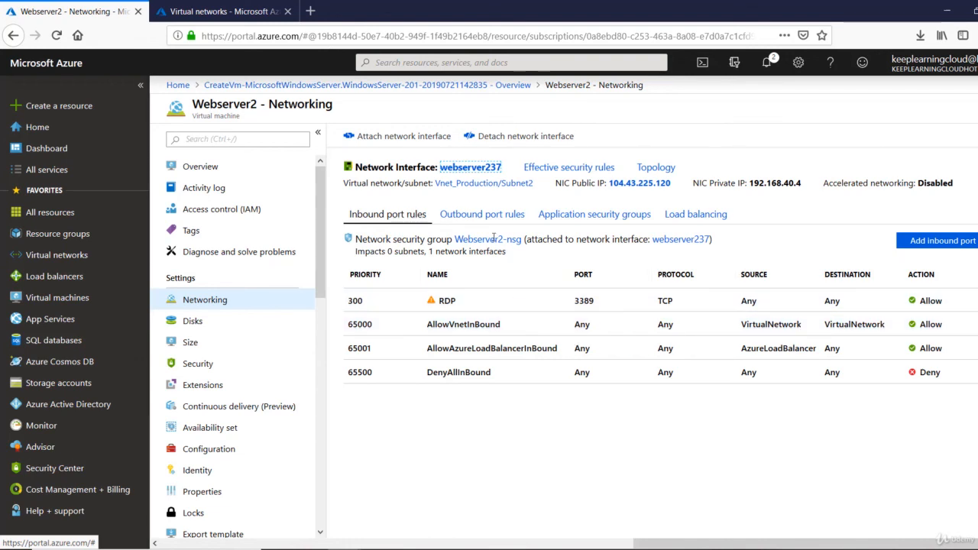
- Open Webserver2-nsg's inbound security rules, toggling the default rules off and back on
{"action": "left_click_drag", "start_coordinate": [418, 240], "coordinate": [506, 241]}
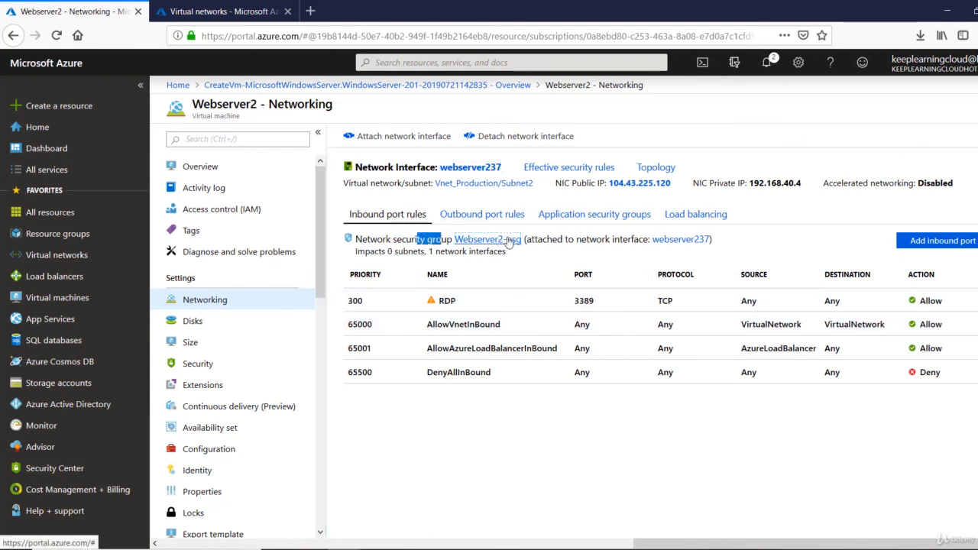
{"action": "left_click", "coordinate": [506, 241]}
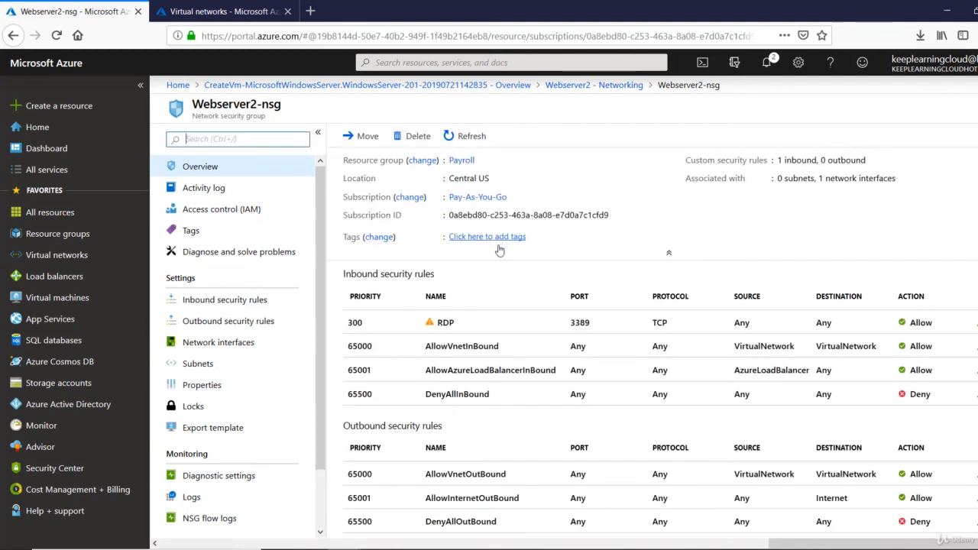
{"action": "left_click", "coordinate": [217, 302]}
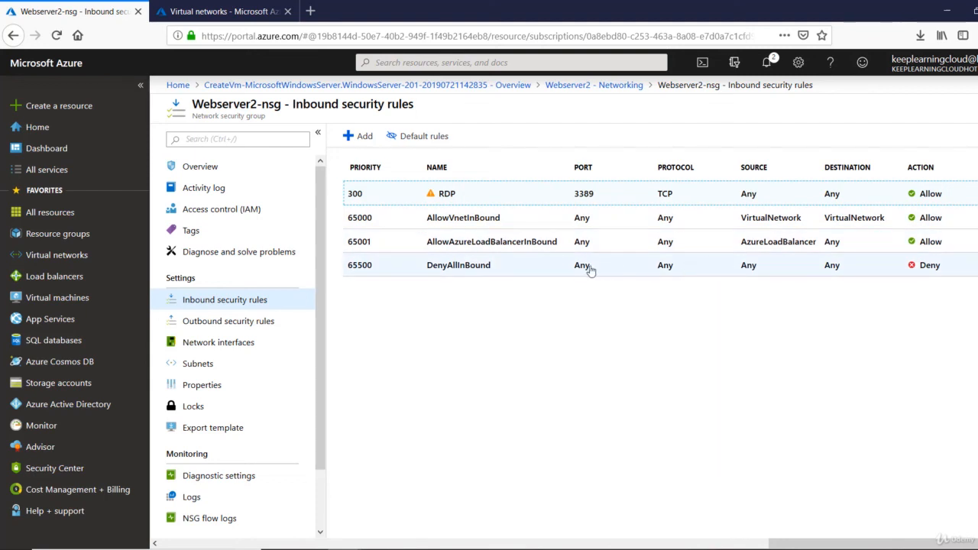
{"action": "left_click", "coordinate": [424, 139]}
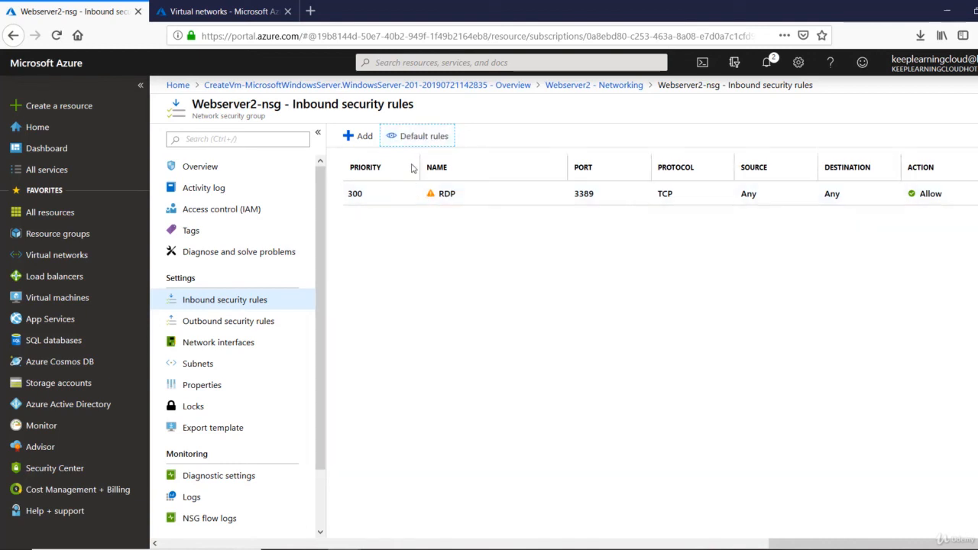
{"action": "left_click", "coordinate": [419, 137]}
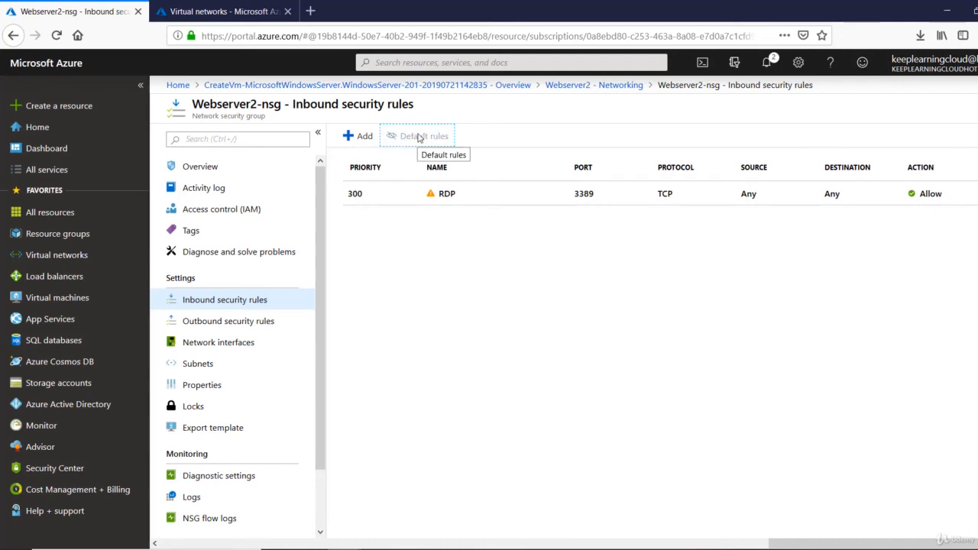